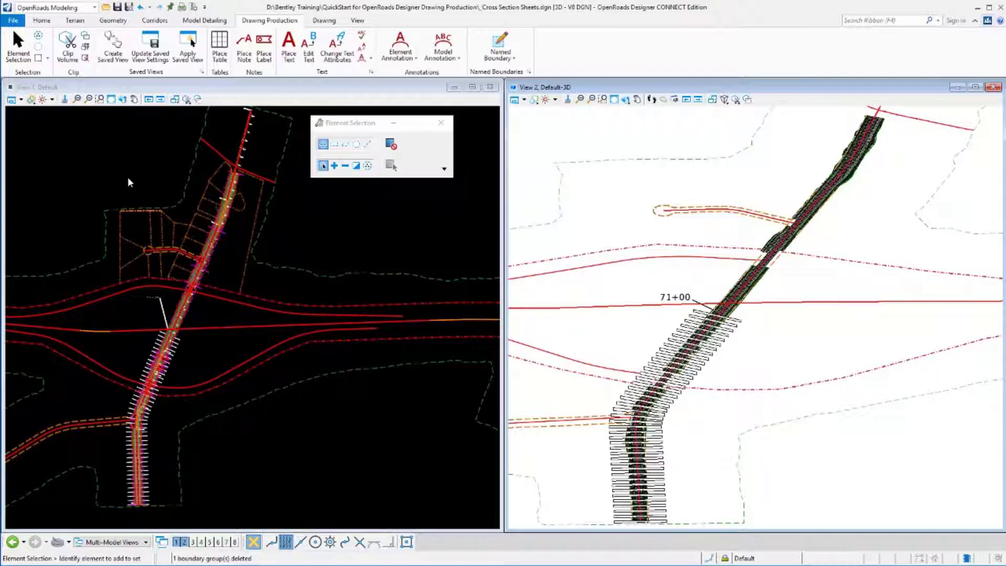
Step: Open _Cross Section Sheets with Drainage.dgn and zoom in on the London Rd corridor
{"action": "left_click", "coordinate": [105, 7]}
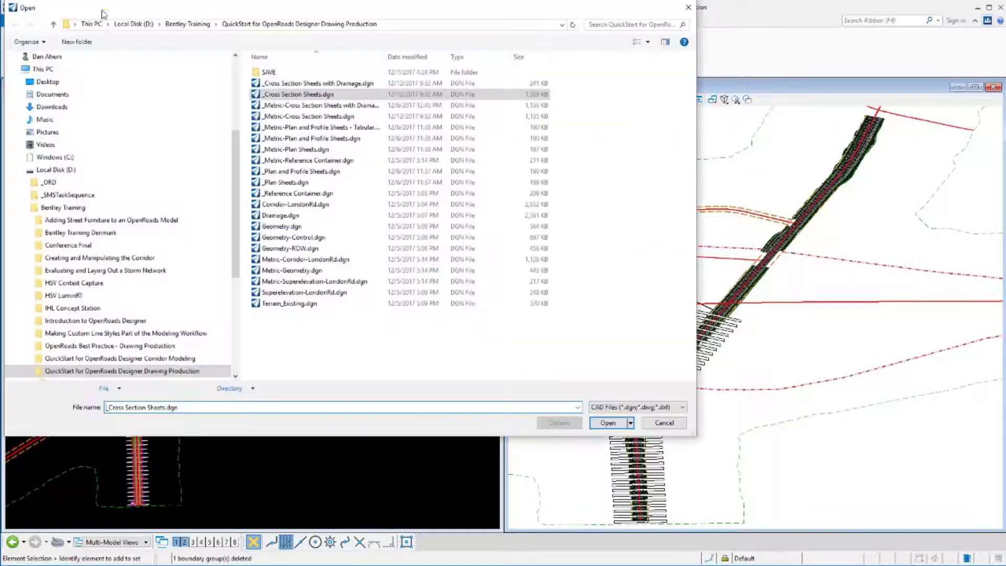
{"action": "double_click", "coordinate": [292, 85]}
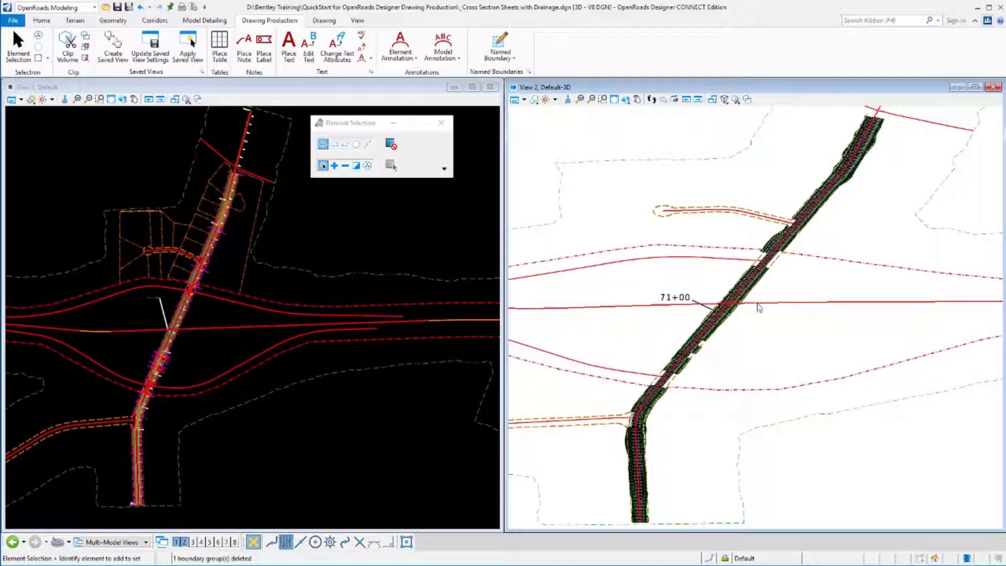
{"action": "scroll", "coordinate": [770, 289], "scroll_direction": "up", "scroll_amount": 2}
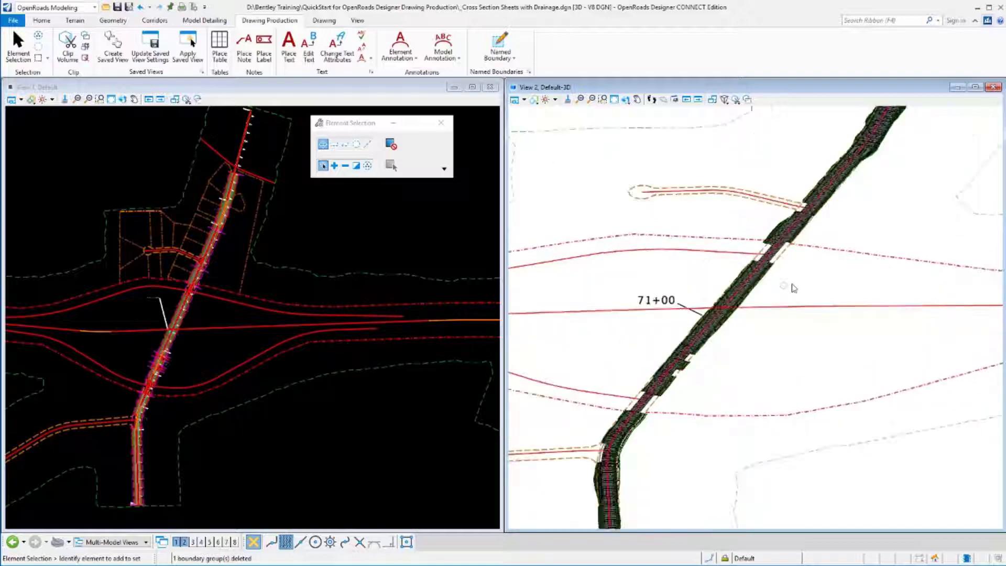
{"action": "scroll", "coordinate": [771, 290], "scroll_direction": "up", "scroll_amount": 2}
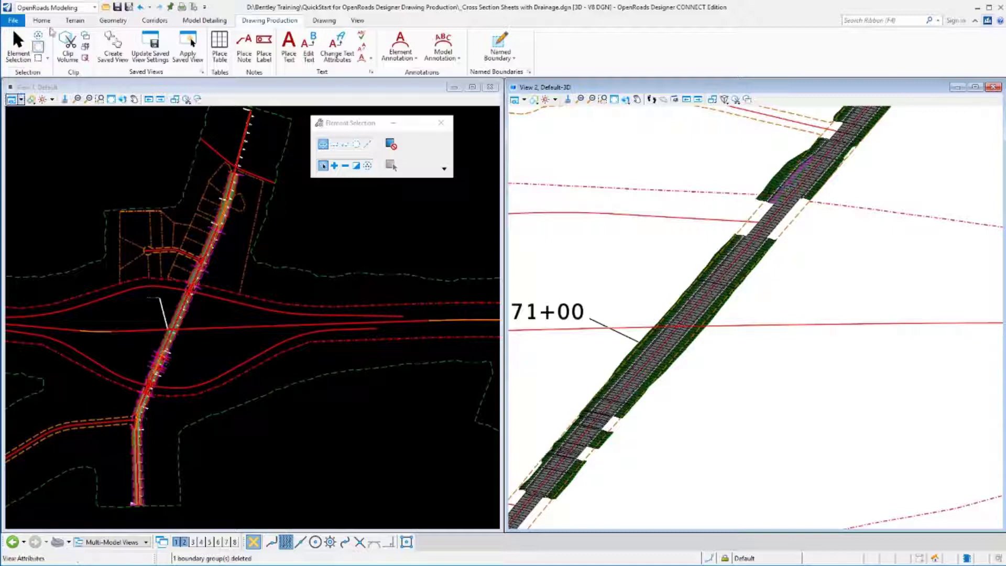
{"action": "left_click", "coordinate": [41, 20]}
{"action": "left_click", "coordinate": [227, 46]}
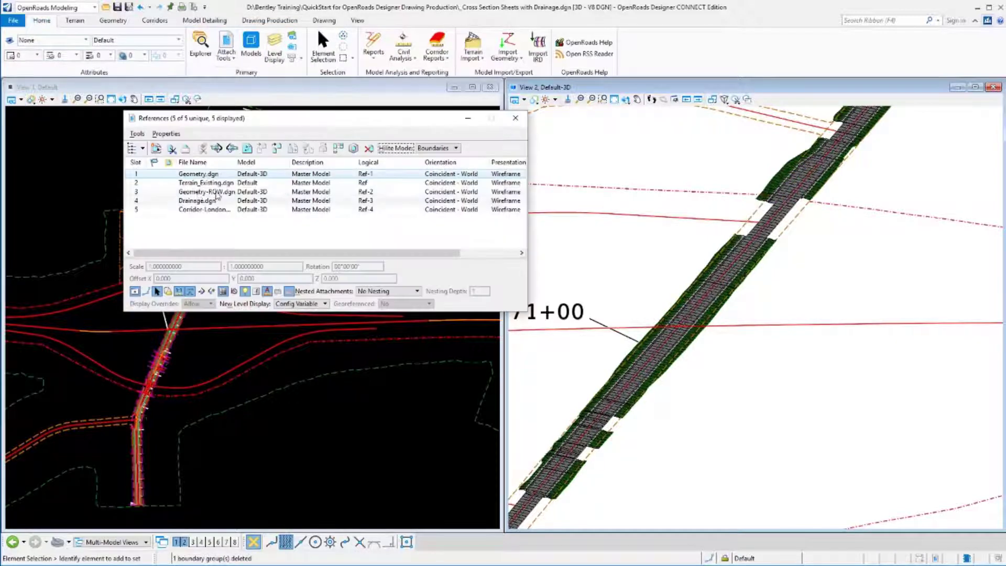
{"action": "left_click", "coordinate": [135, 292]}
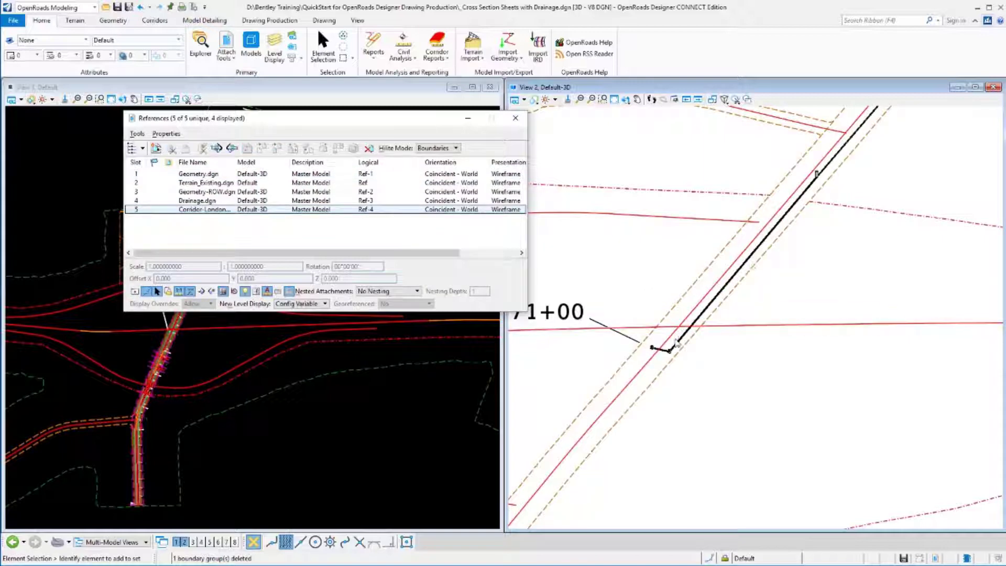
{"action": "scroll", "coordinate": [679, 347], "scroll_direction": "up", "scroll_amount": 2}
{"action": "scroll", "coordinate": [642, 358], "scroll_direction": "up", "scroll_amount": 2}
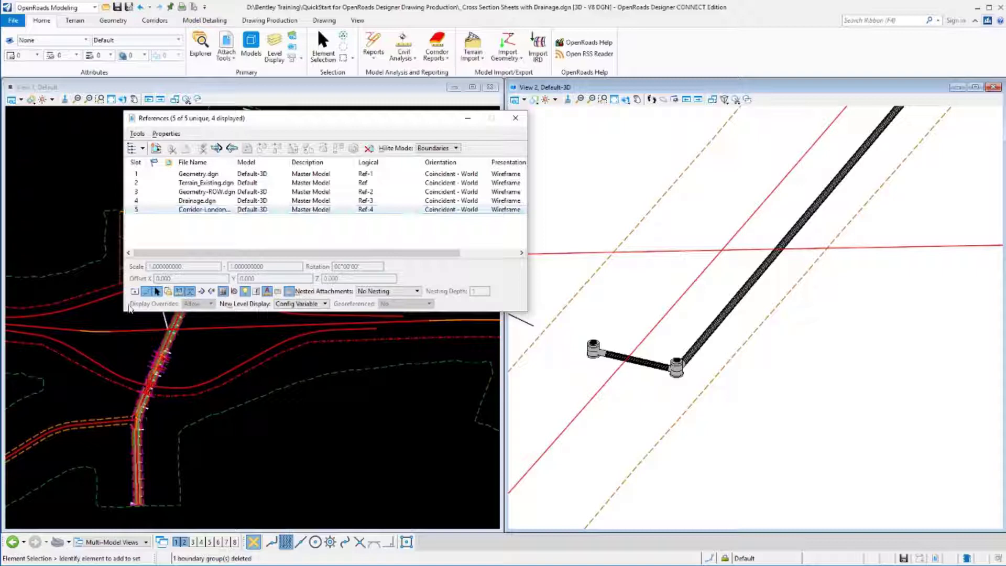
{"action": "left_click", "coordinate": [135, 292]}
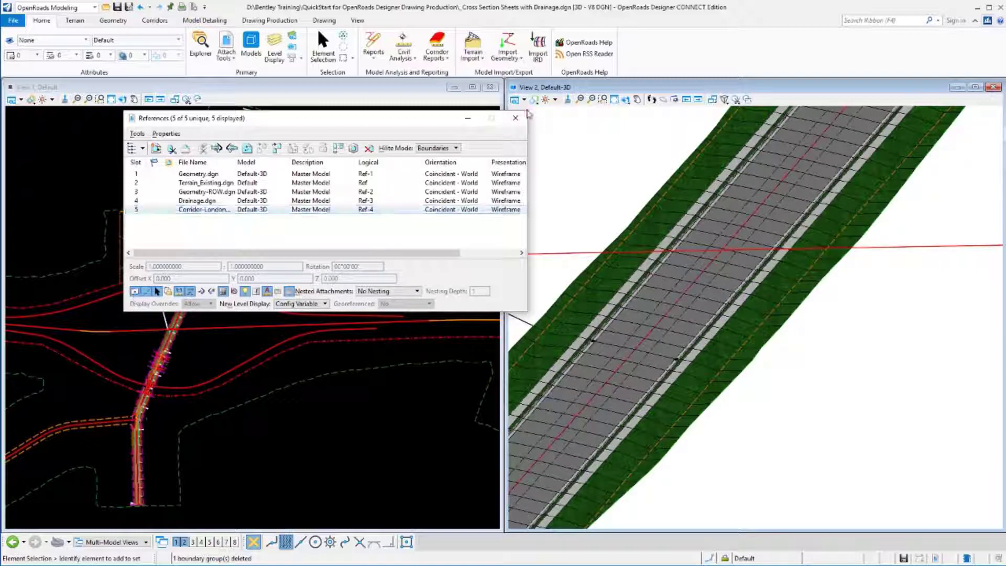
{"action": "scroll", "coordinate": [660, 417], "scroll_direction": "down", "scroll_amount": 5}
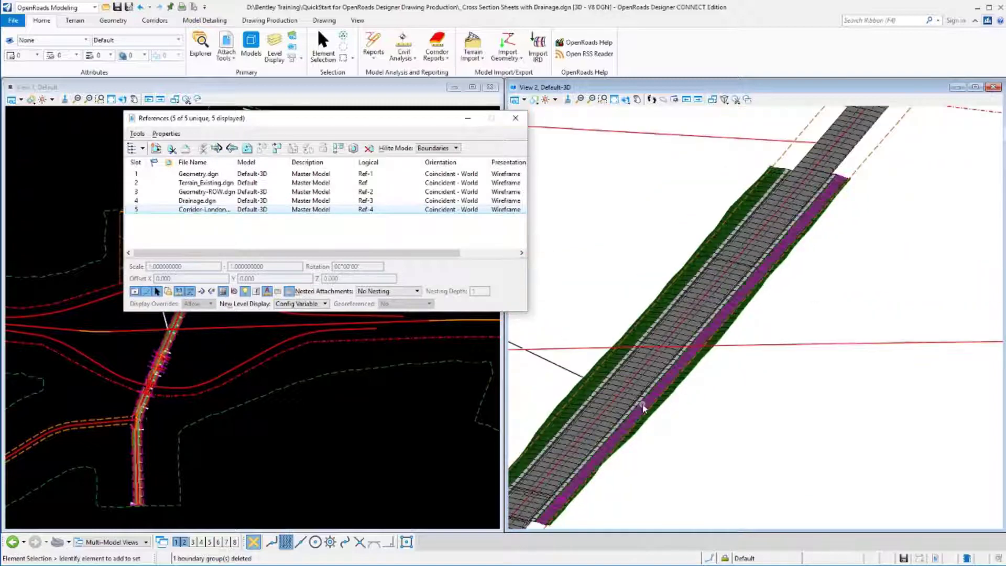
{"action": "middle_click_drag", "start_coordinate": [660, 418], "coordinate": [716, 297]}
{"action": "scroll", "coordinate": [721, 346], "scroll_direction": "down", "scroll_amount": 1}
{"action": "right_click", "coordinate": [716, 297]}
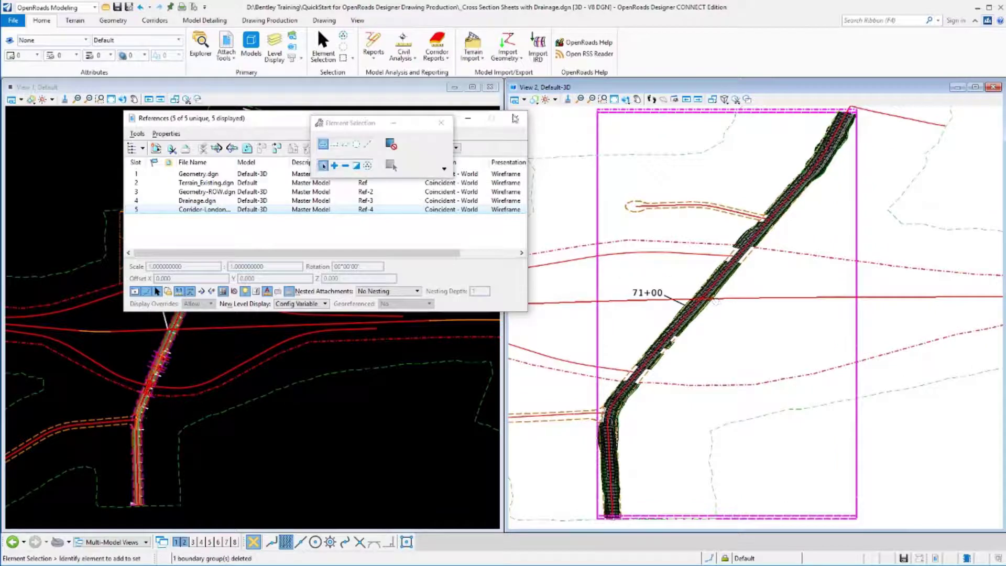
{"action": "left_click", "coordinate": [521, 123]}
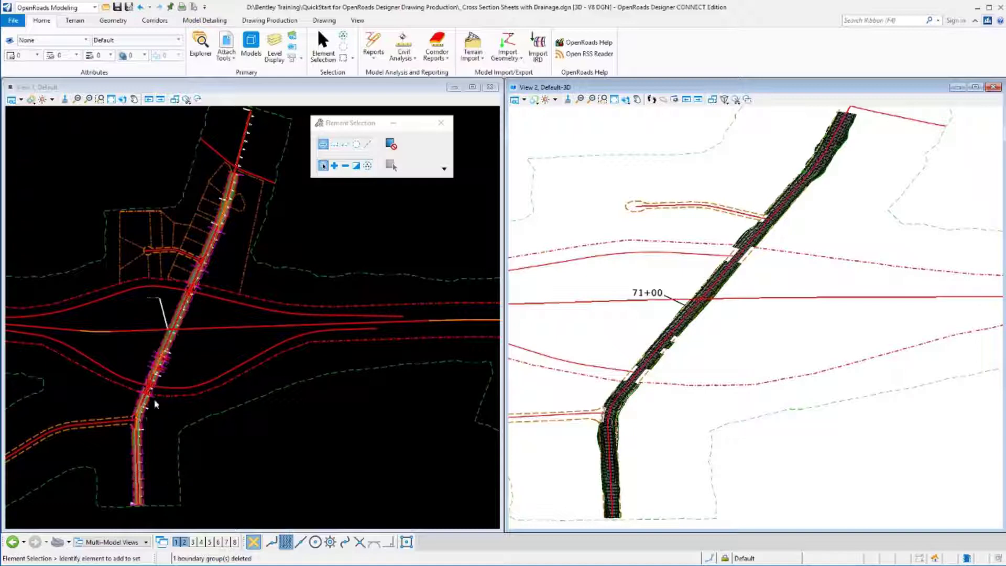
Step: Start a Civil Cross Section named boundary with the ANSI D_XS seed on the London Rd centerline
{"action": "left_click", "coordinate": [269, 20]}
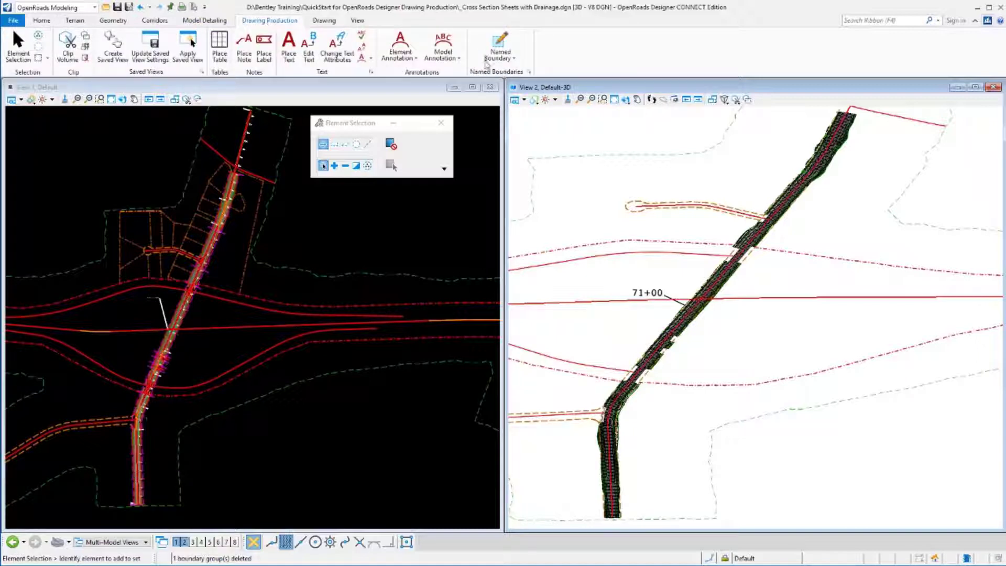
{"action": "left_click", "coordinate": [499, 45]}
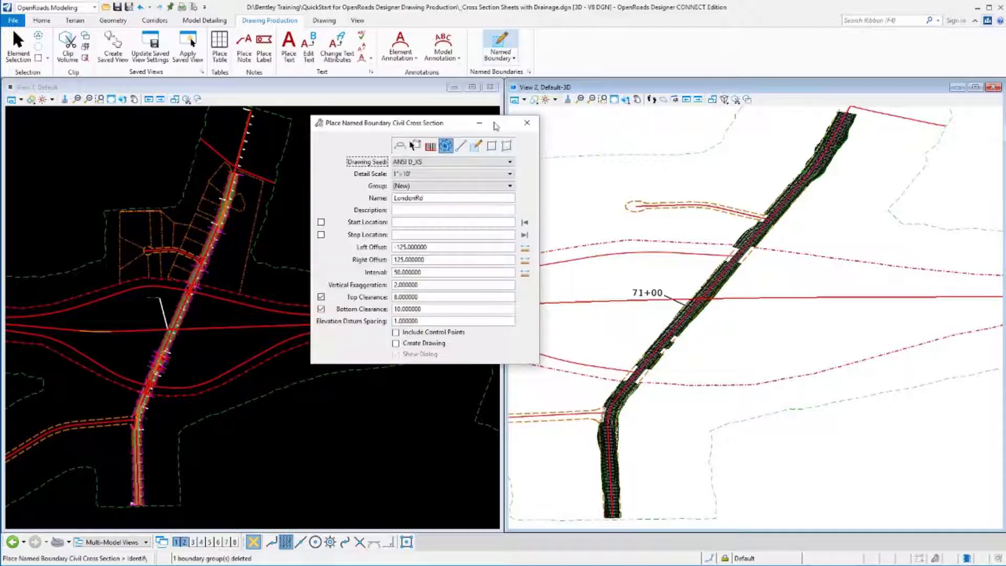
{"action": "left_click", "coordinate": [447, 147]}
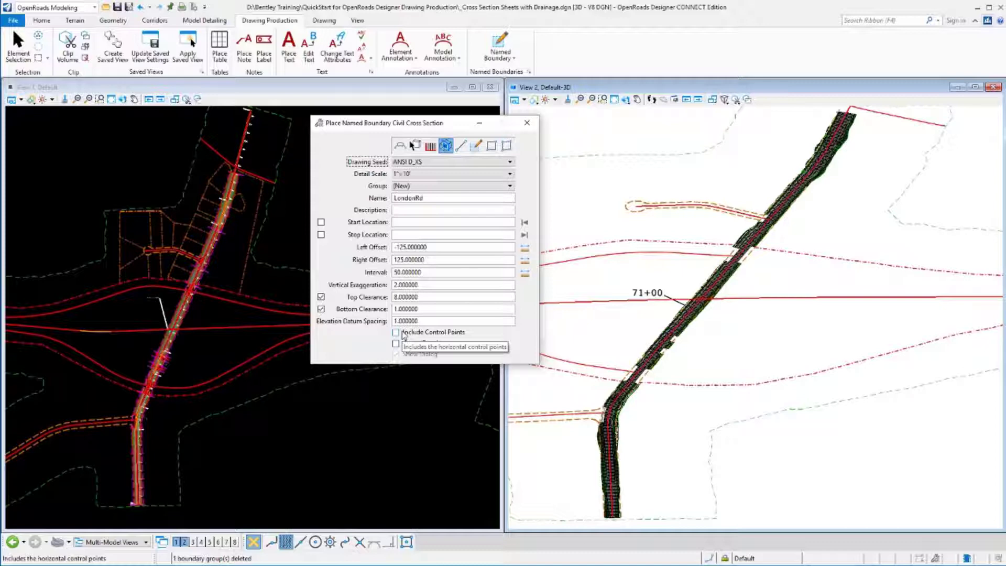
{"action": "left_click", "coordinate": [407, 162]}
{"action": "left_click", "coordinate": [414, 192]}
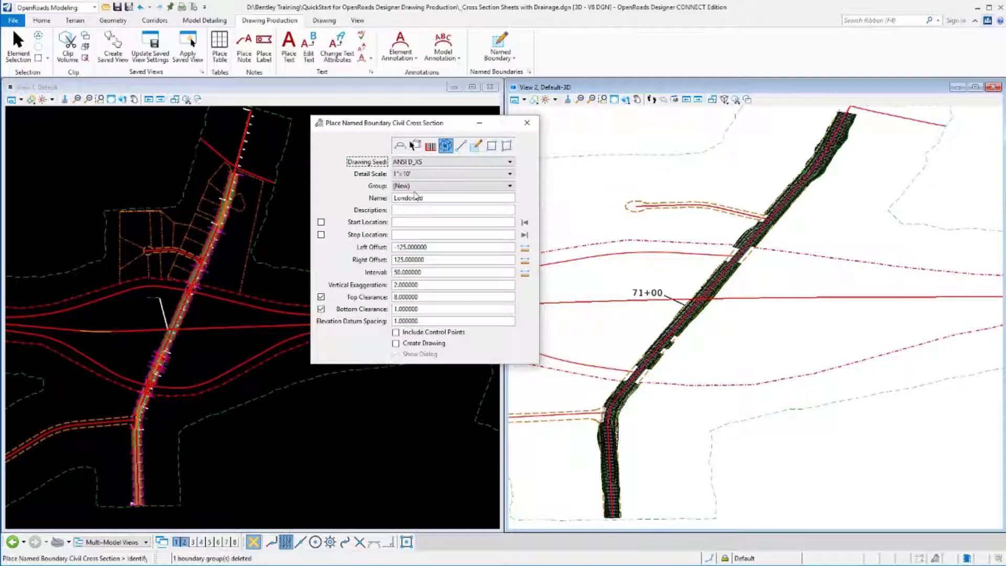
{"action": "left_click", "coordinate": [238, 151]}
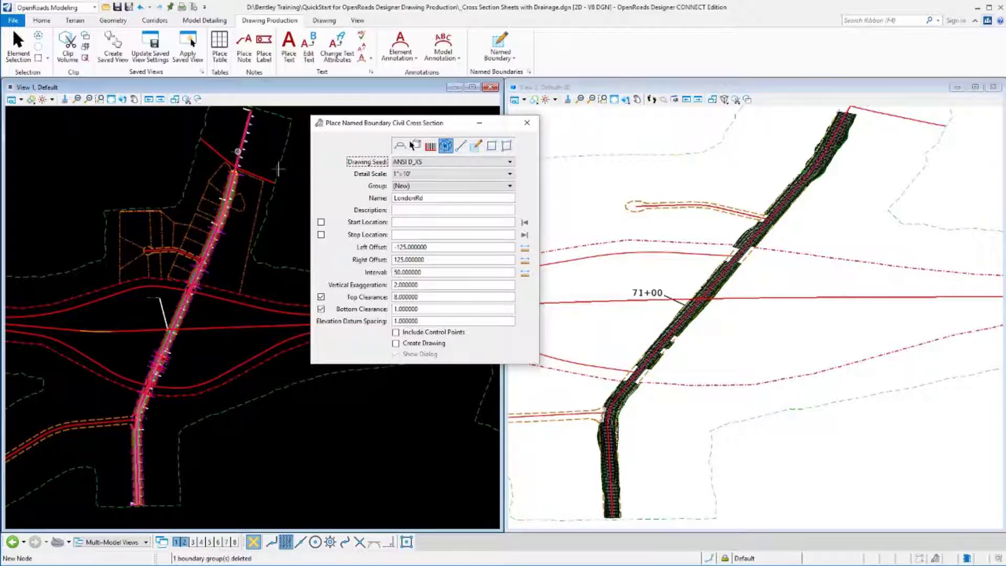
{"action": "left_click", "coordinate": [238, 152]}
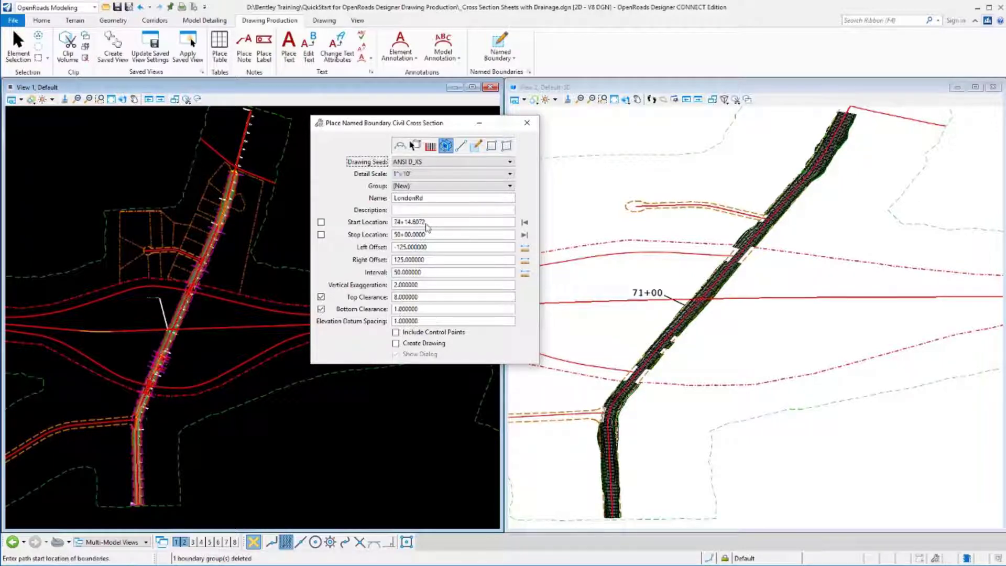
Step: Lock the start to the path start and create boundaries up to stop station 70+50
{"action": "left_click", "coordinate": [525, 223]}
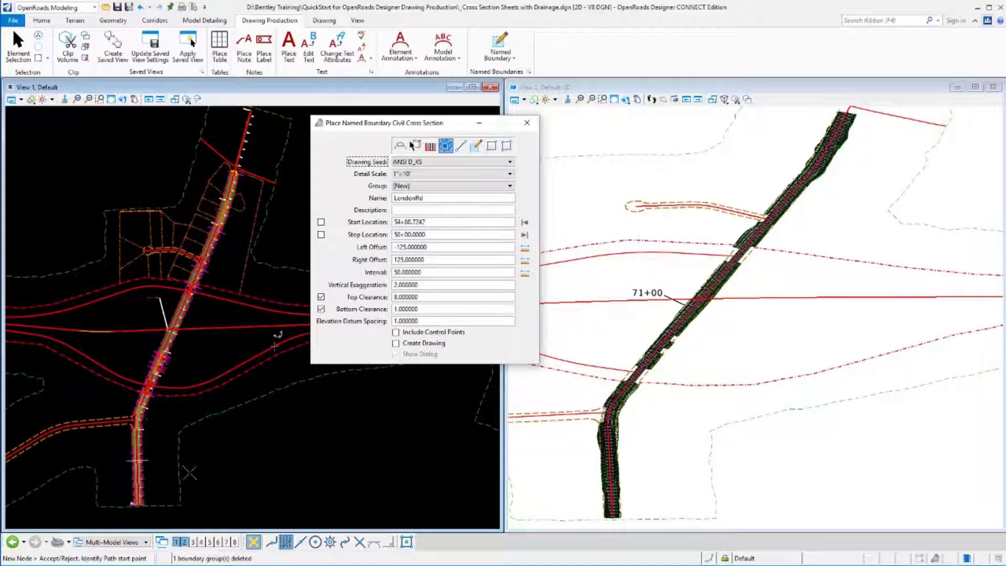
{"action": "left_click", "coordinate": [164, 516]}
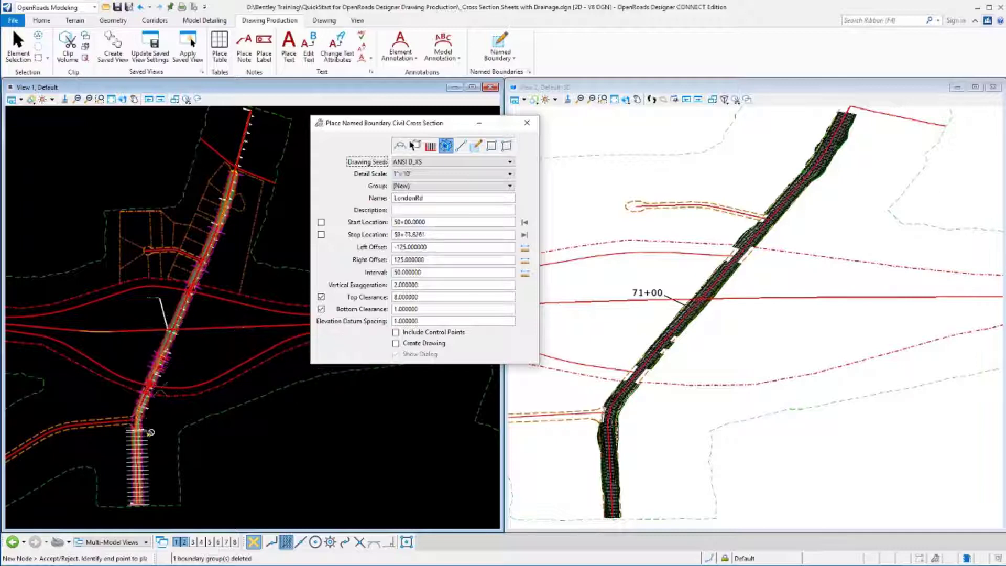
{"action": "left_click", "coordinate": [419, 235]}
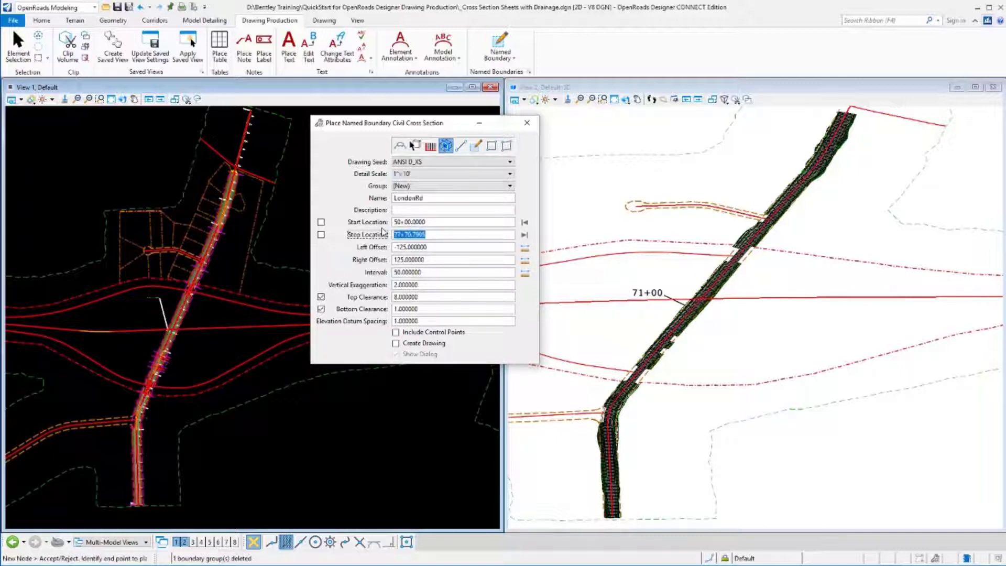
{"action": "type", "text": "7"}
{"action": "type", "text": "0+50"}
{"action": "key", "text": "Tab"}
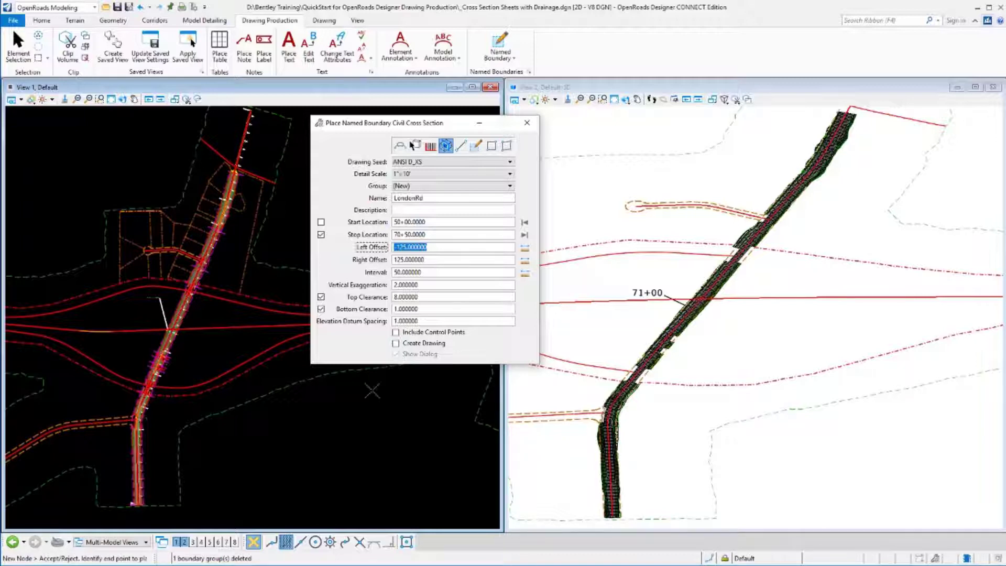
{"action": "left_click", "coordinate": [347, 419]}
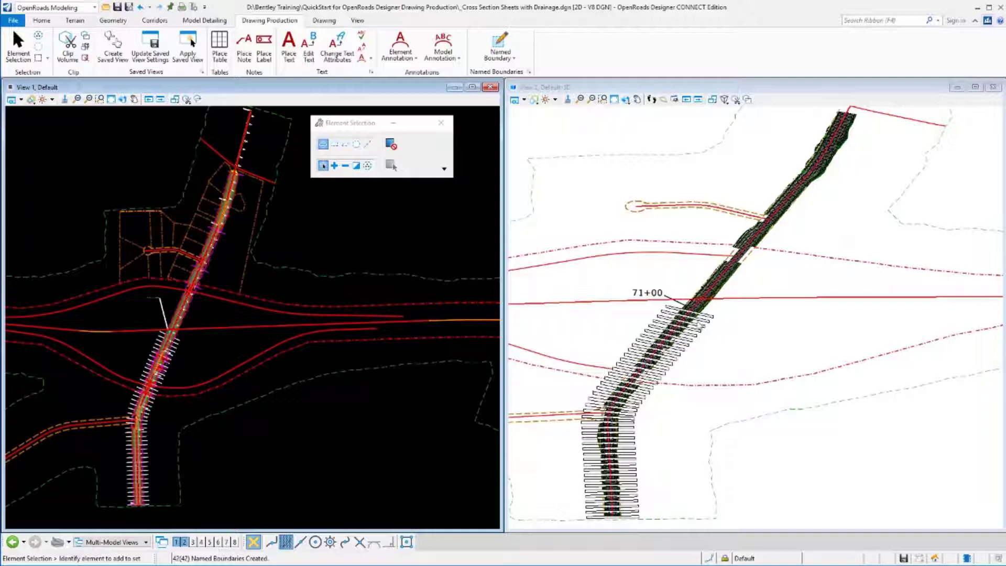
Step: Start another Civil Cross Section boundary set with ANSI D_XS seed on the London Rd centerline
{"action": "left_click", "coordinate": [501, 42]}
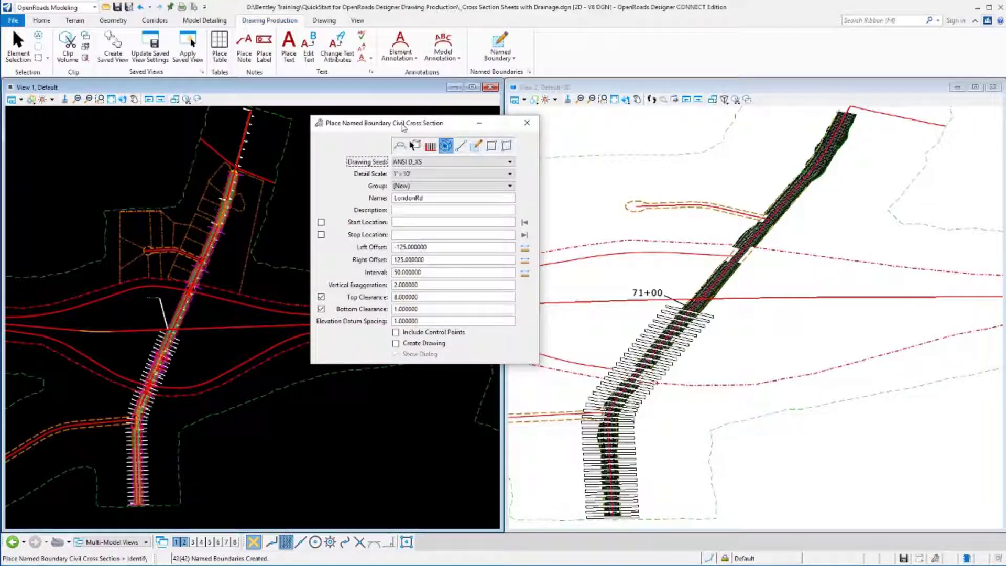
{"action": "left_click", "coordinate": [406, 167]}
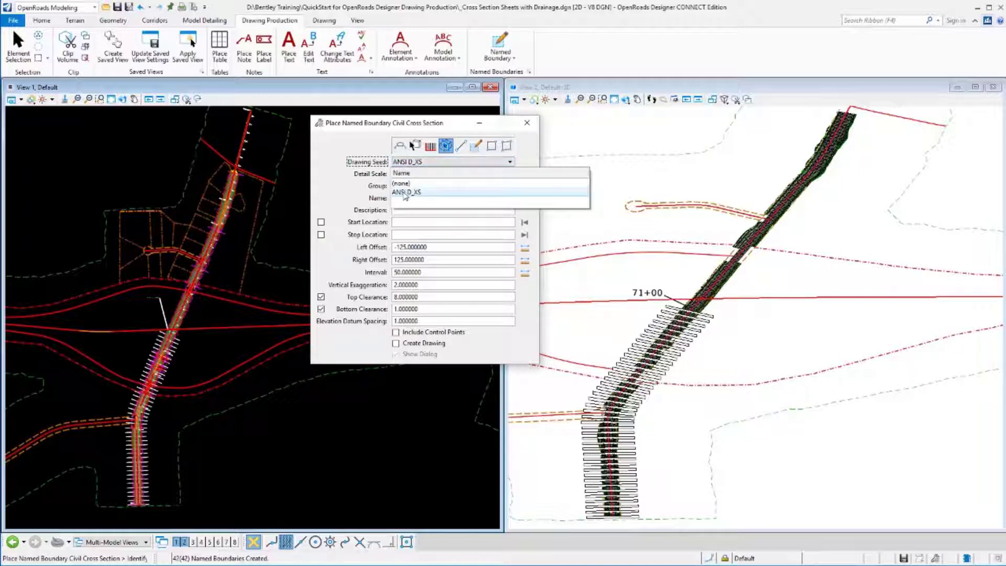
{"action": "left_click", "coordinate": [414, 174]}
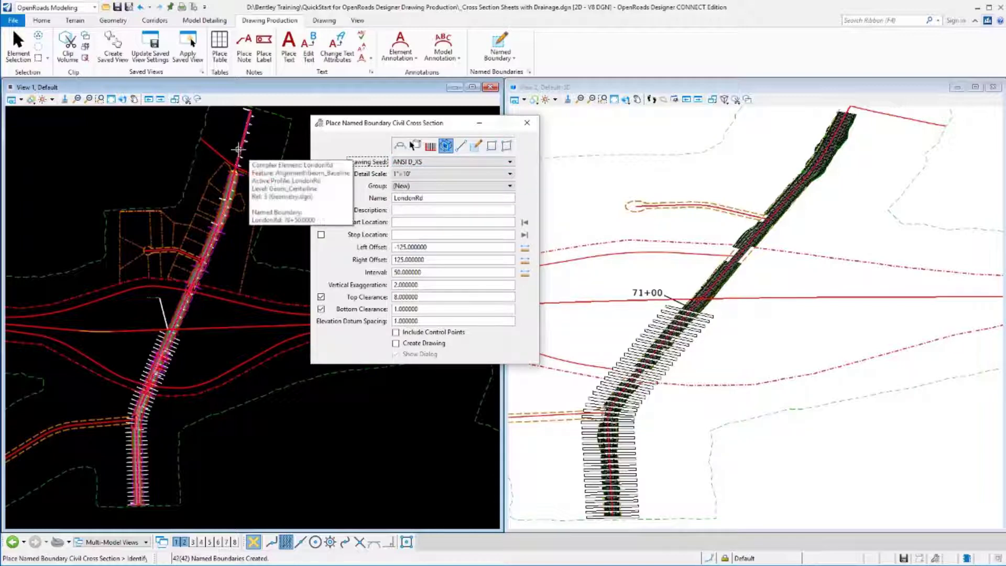
{"action": "left_click", "coordinate": [239, 166]}
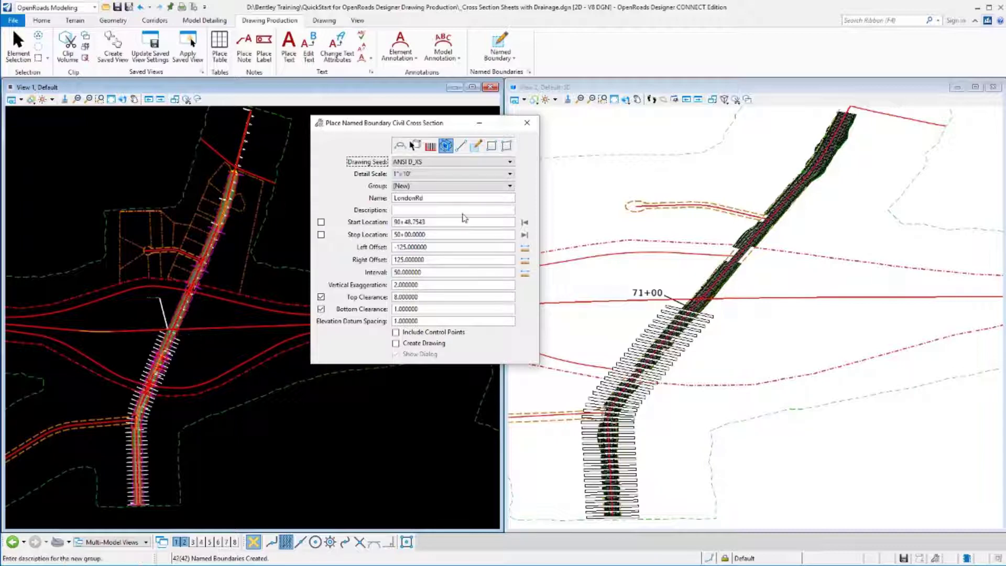
Step: Set the start station to 71+00 and the stop station to 90+00
{"action": "left_click", "coordinate": [427, 223]}
{"action": "type", "text": "7"}
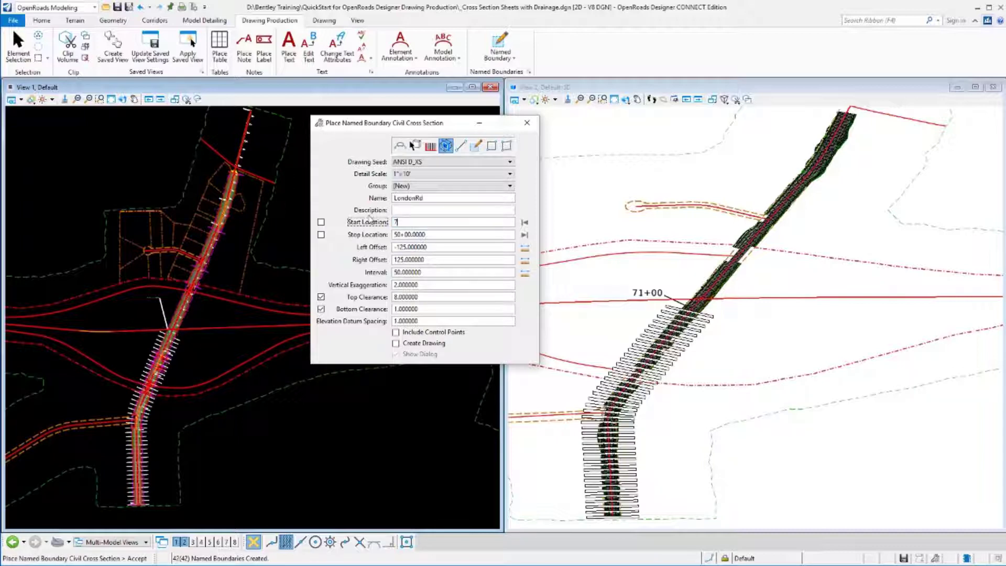
{"action": "type", "text": "1+00"}
{"action": "key", "text": "Tab"}
{"action": "key", "text": "Tab"}
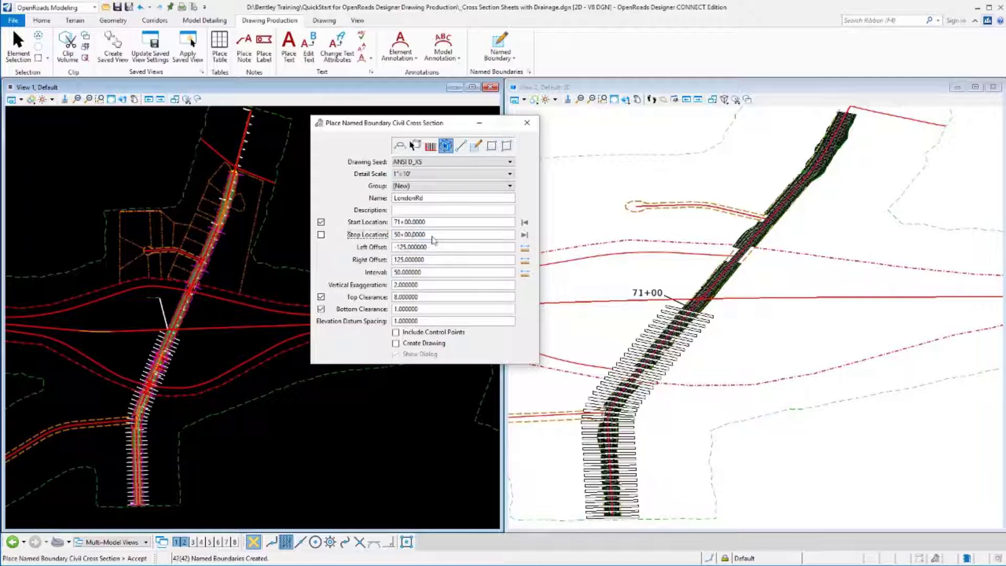
{"action": "type", "text": "90+000"}
{"action": "key", "text": "Tab"}
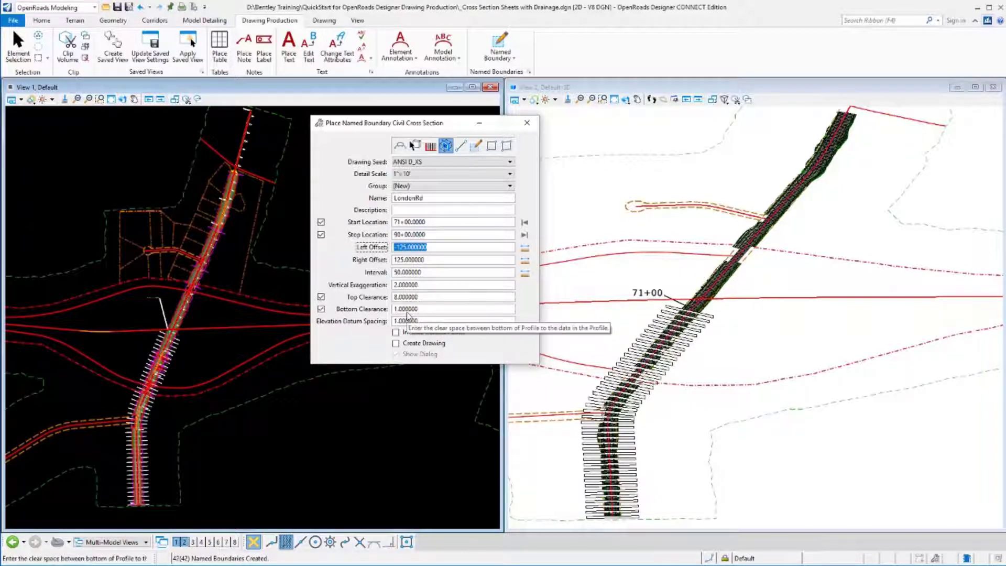
Step: Set bottom clearance to 10 and name the boundary group 'LondonRd Drainage'
{"action": "left_click", "coordinate": [365, 312]}
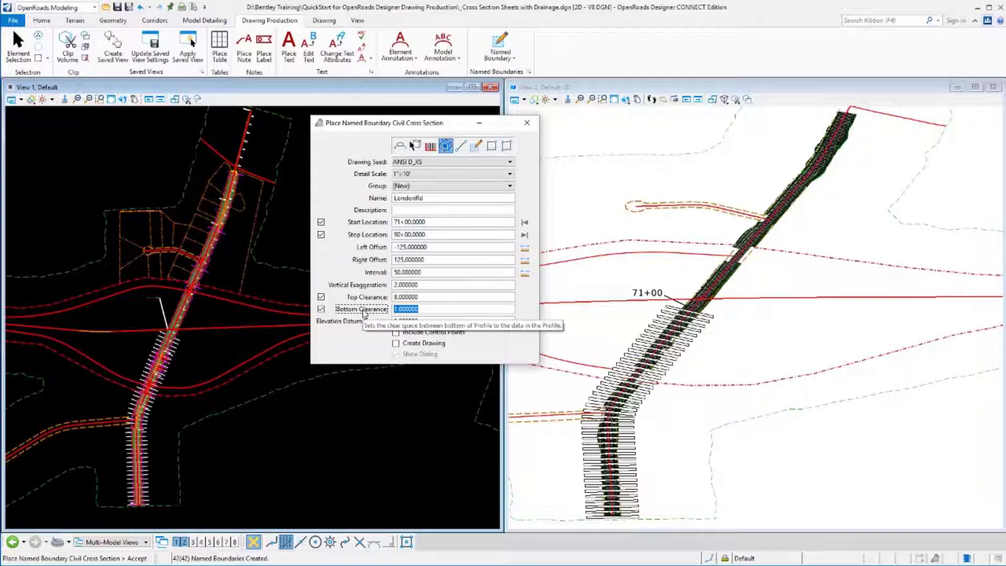
{"action": "type", "text": "10"}
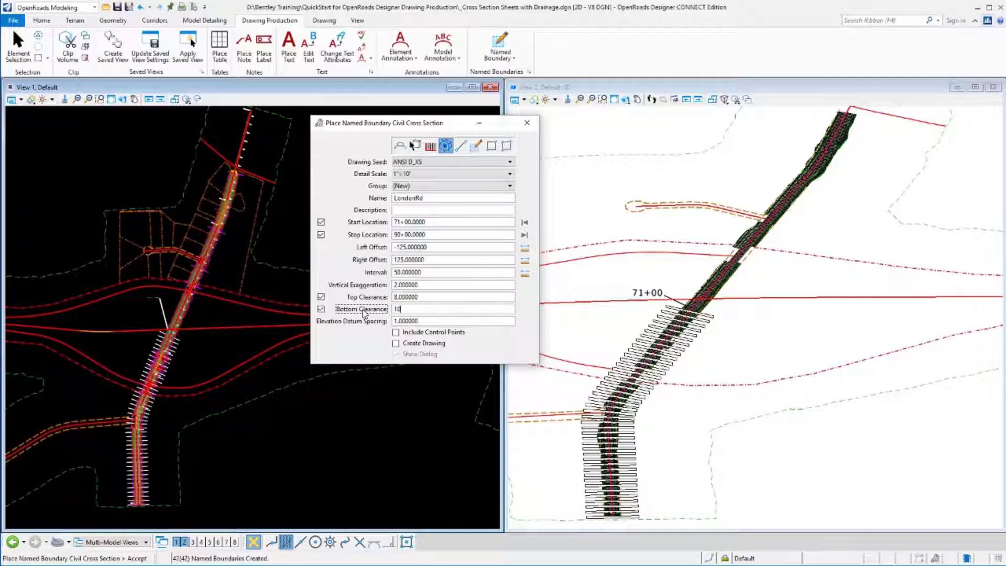
{"action": "key", "text": "Tab"}
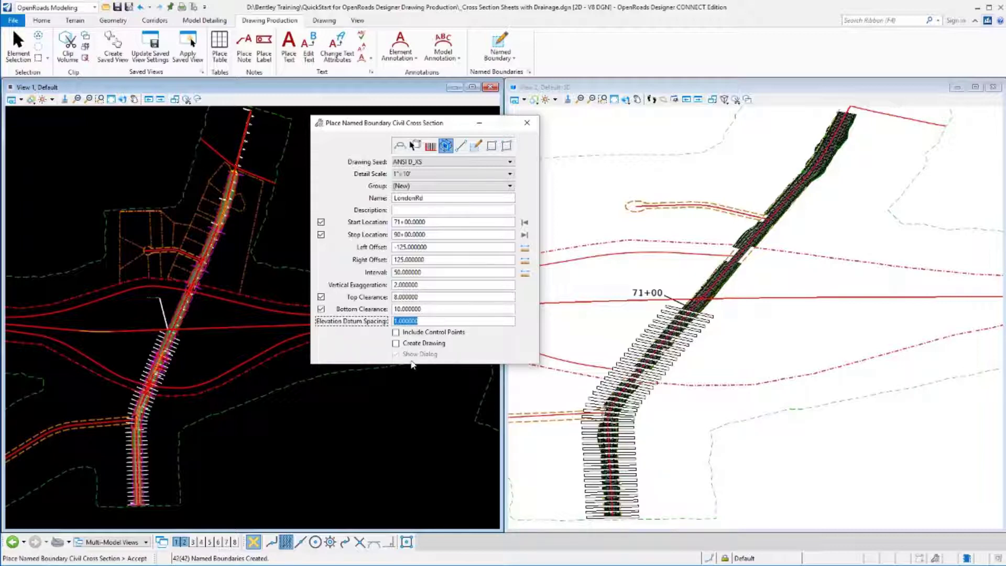
{"action": "left_click", "coordinate": [416, 200]}
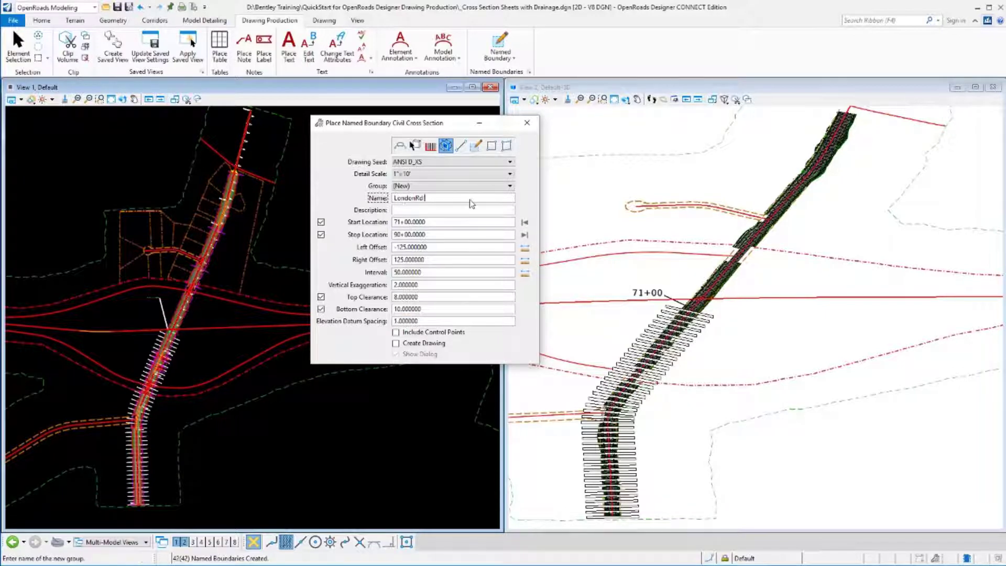
{"action": "type", "text": "Draw"}
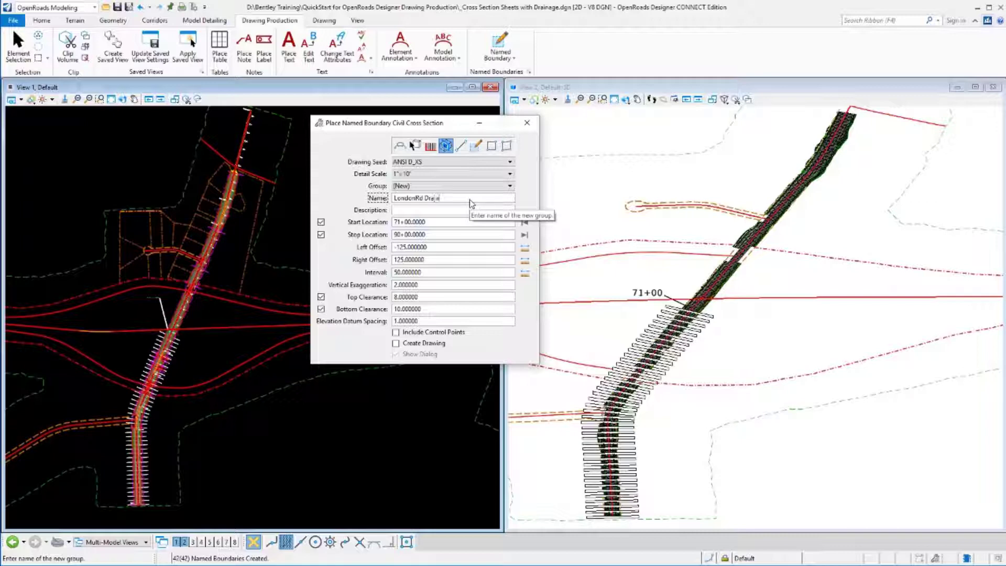
{"action": "type", "text": "nage"}
{"action": "key", "text": "Tab"}
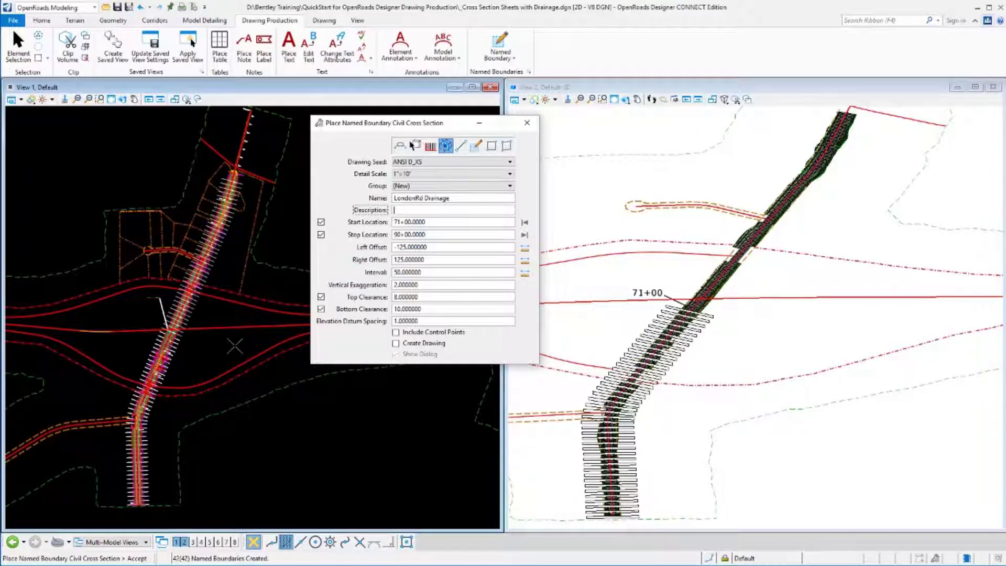
Step: Accept to create the 39 LondonRd Drainage boundaries and zoom in on them
{"action": "left_click", "coordinate": [235, 346]}
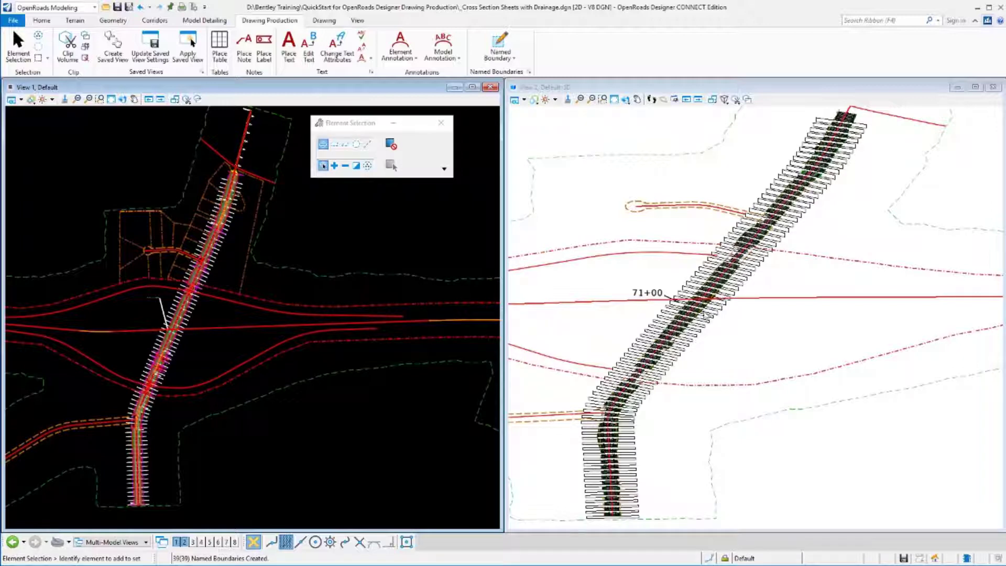
{"action": "scroll", "coordinate": [705, 316], "scroll_direction": "up", "scroll_amount": 8}
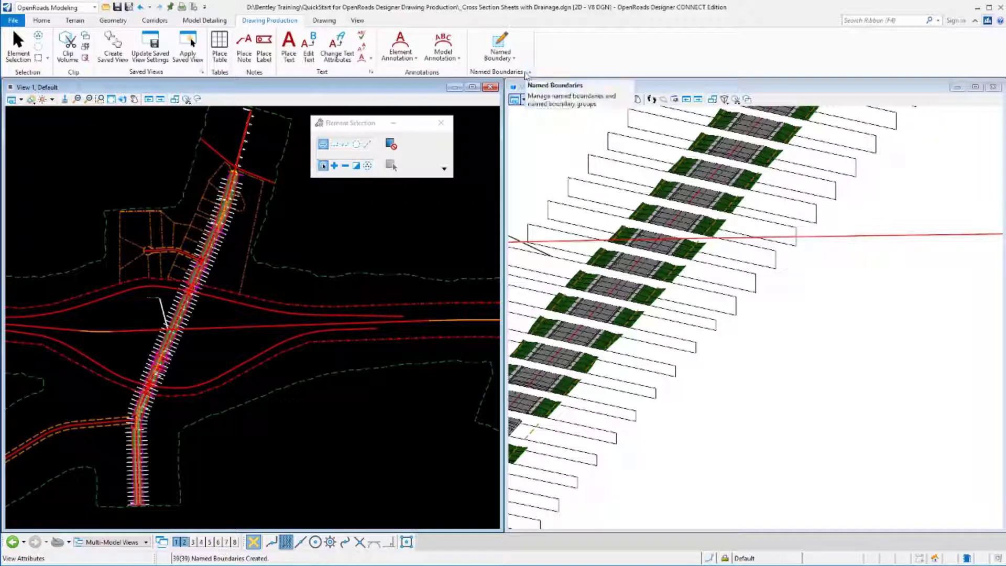
Step: Open, reposition and widen the Named Boundaries manager, then expand Cross Section Groups
{"action": "left_click", "coordinate": [529, 72]}
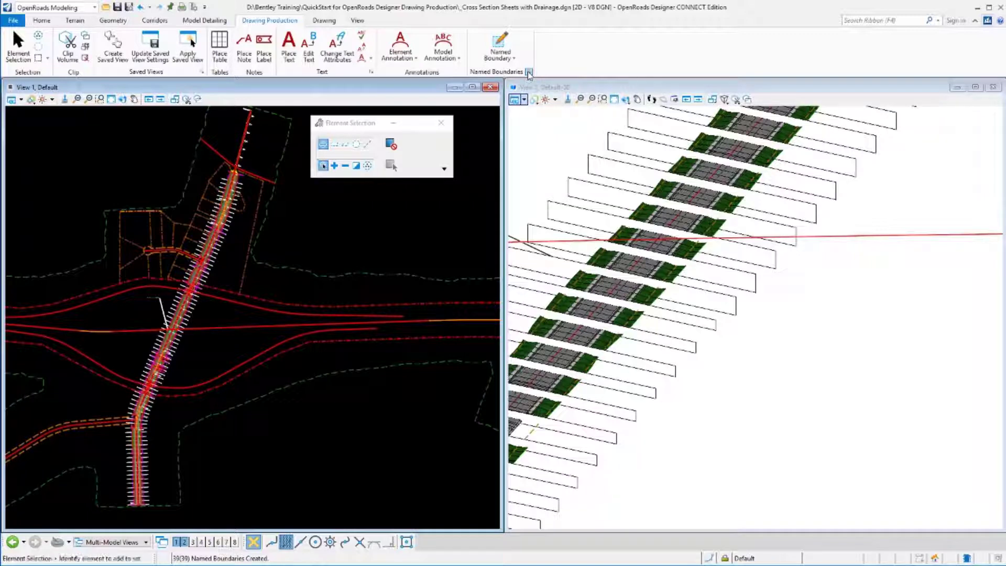
{"action": "left_click_drag", "start_coordinate": [346, 202], "coordinate": [344, 175]}
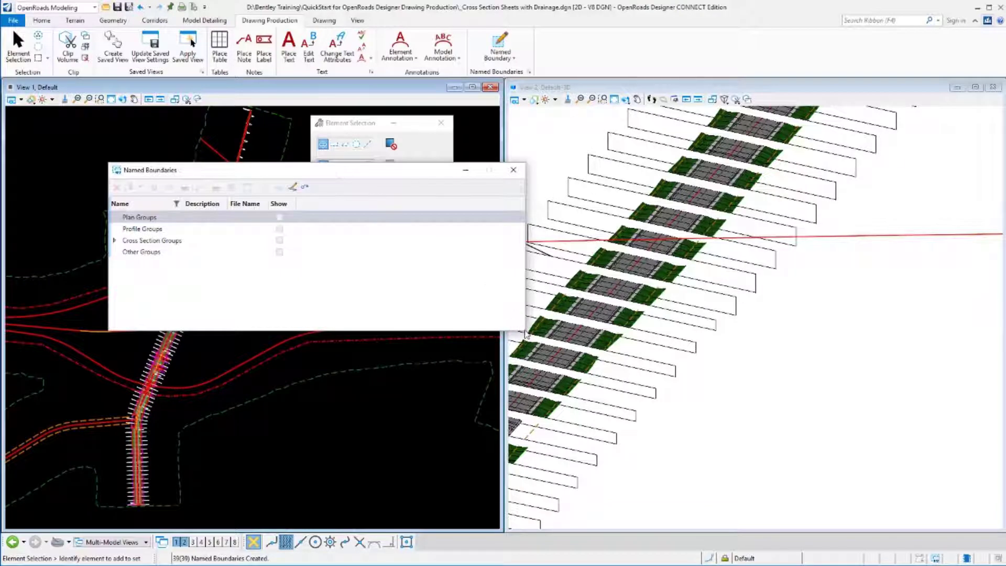
{"action": "left_click_drag", "start_coordinate": [523, 330], "coordinate": [596, 320]}
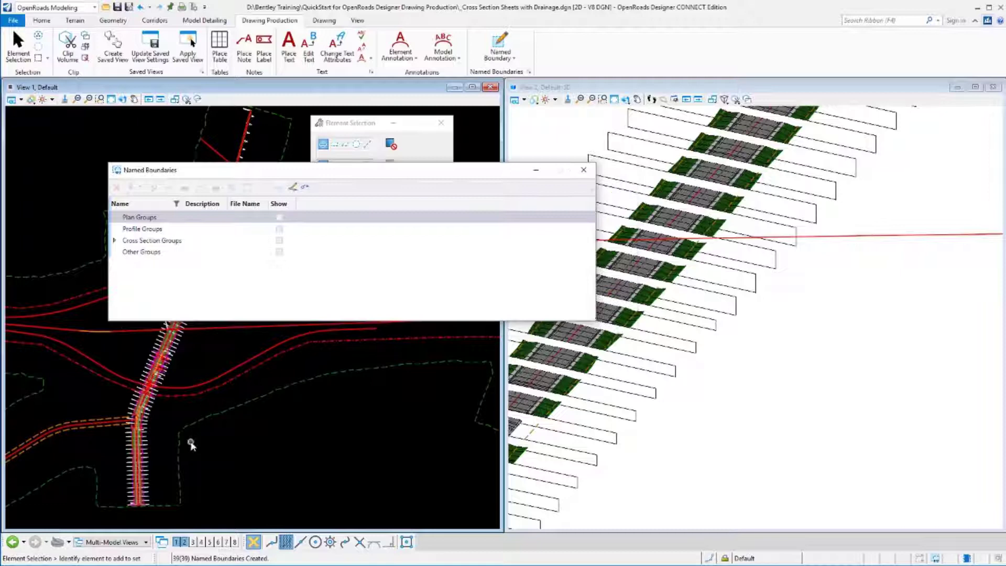
{"action": "left_click", "coordinate": [115, 244]}
{"action": "left_click", "coordinate": [115, 241]}
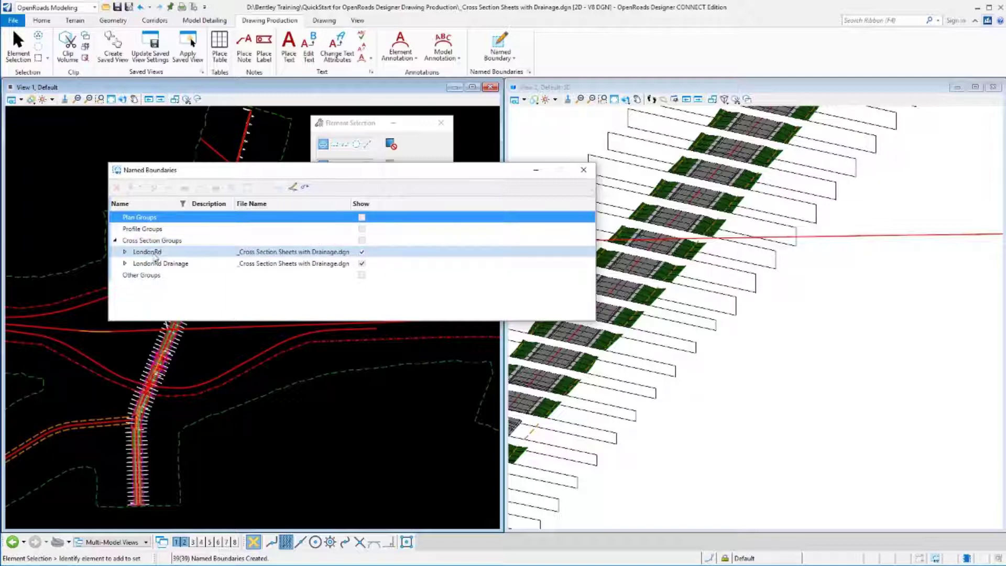
{"action": "left_click", "coordinate": [125, 253]}
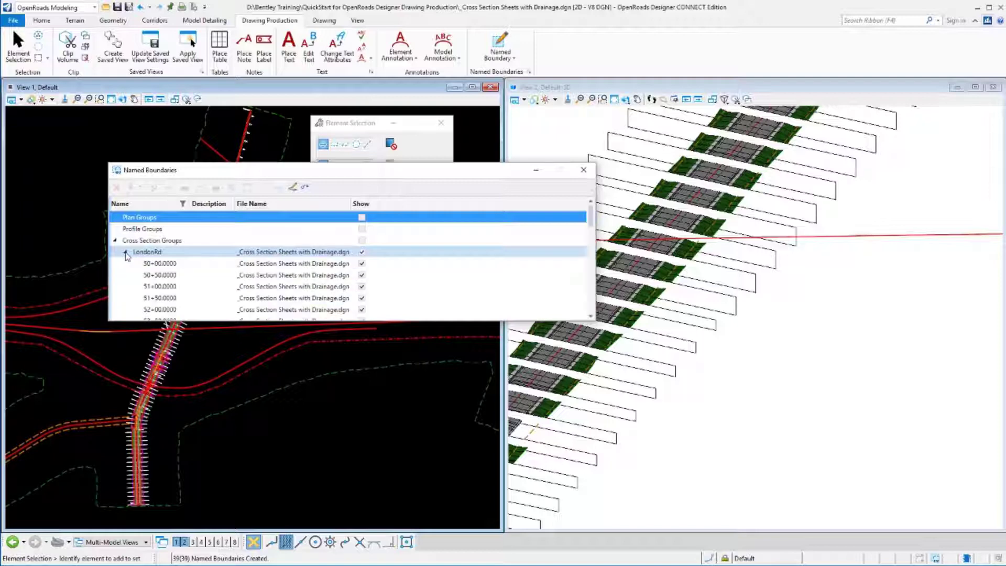
{"action": "scroll", "coordinate": [157, 277], "scroll_direction": "down", "scroll_amount": 12}
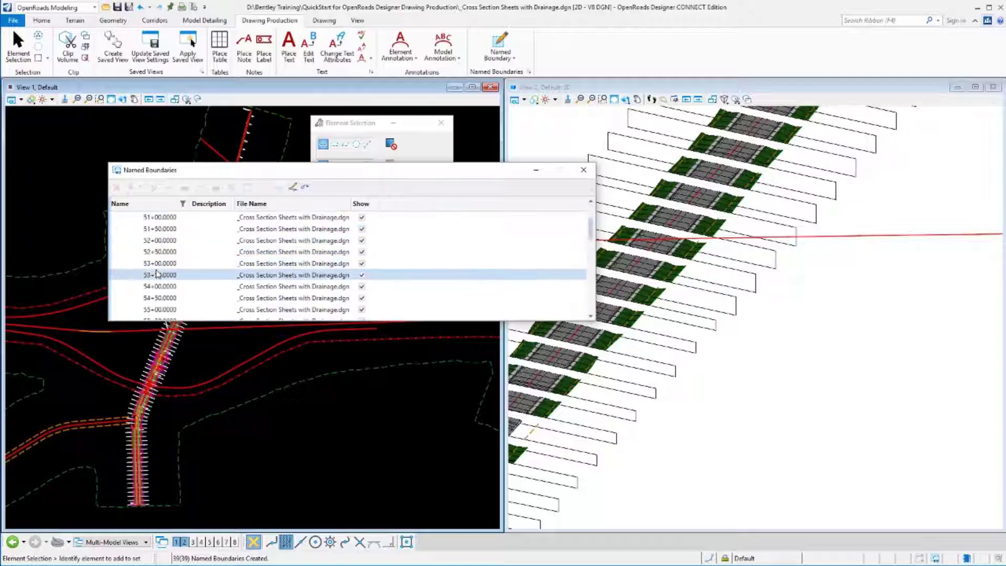
{"action": "scroll", "coordinate": [171, 303], "scroll_direction": "down", "scroll_amount": 1}
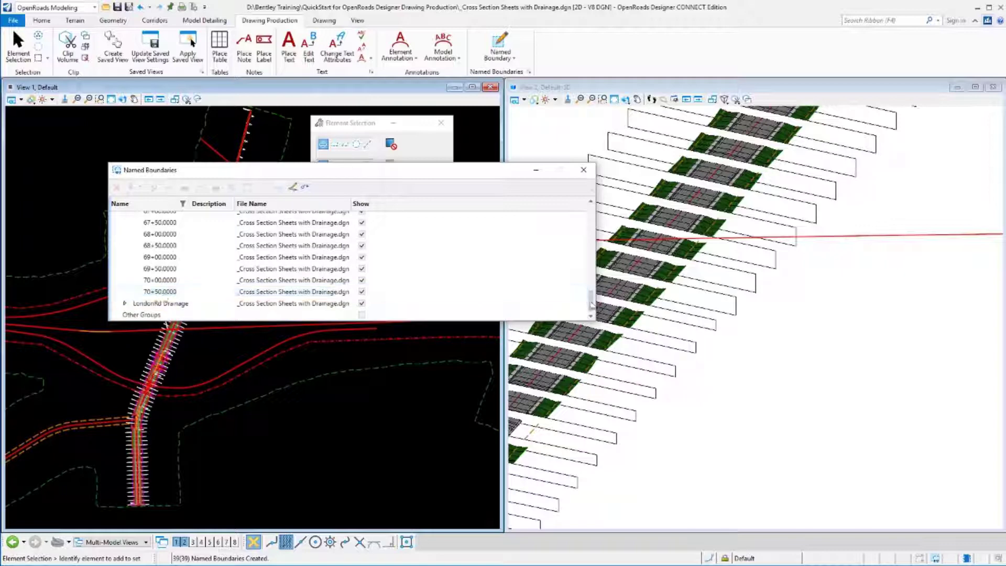
{"action": "scroll", "coordinate": [592, 296], "scroll_direction": "up", "scroll_amount": 1}
{"action": "scroll", "coordinate": [593, 230], "scroll_direction": "up", "scroll_amount": 12}
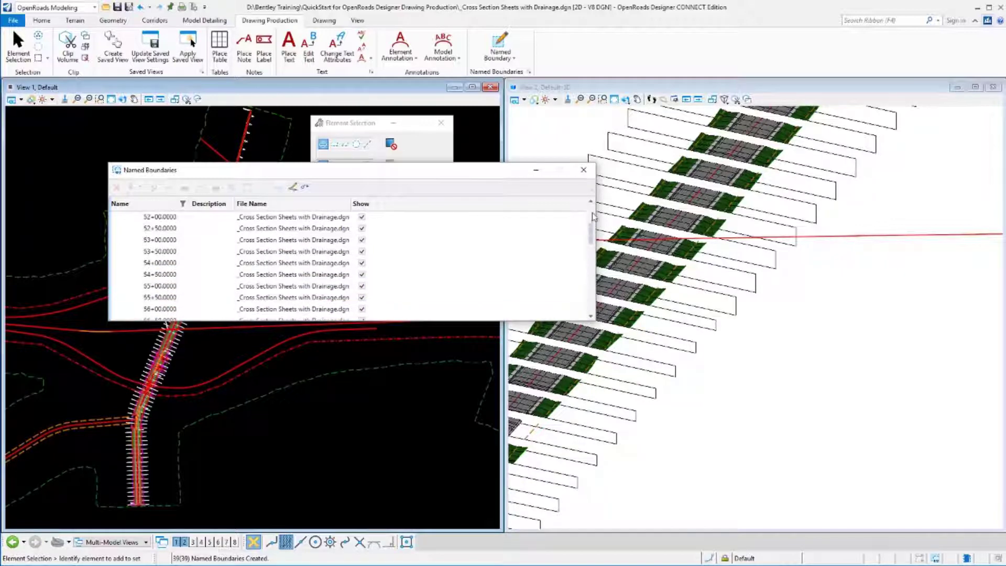
{"action": "left_click", "coordinate": [125, 252]}
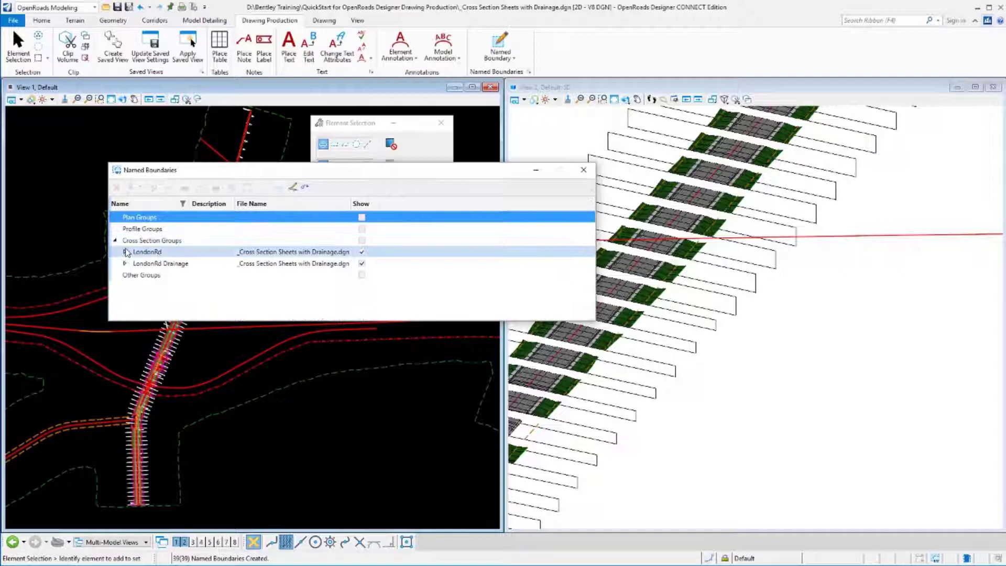
{"action": "left_click", "coordinate": [125, 263]}
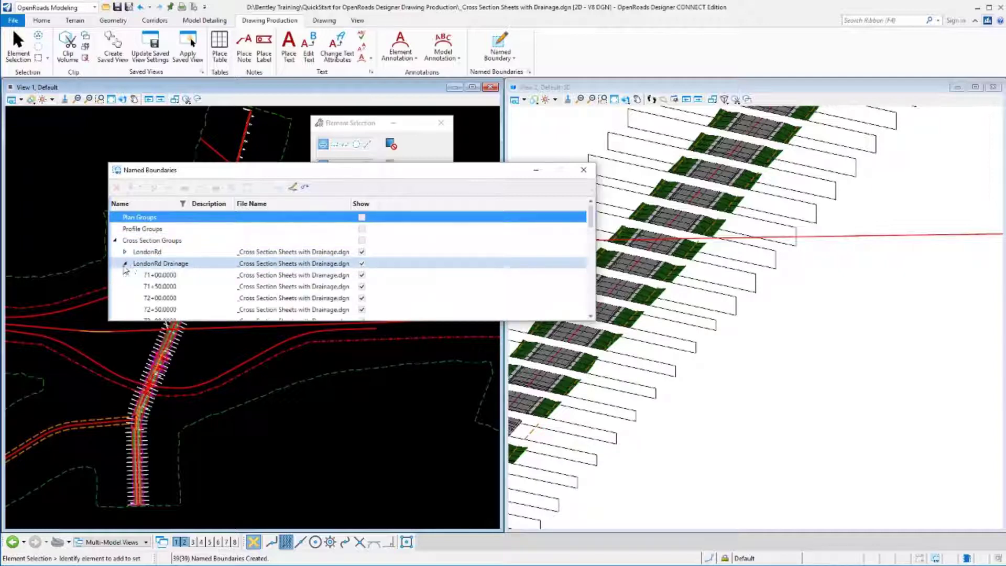
{"action": "left_click", "coordinate": [160, 275]}
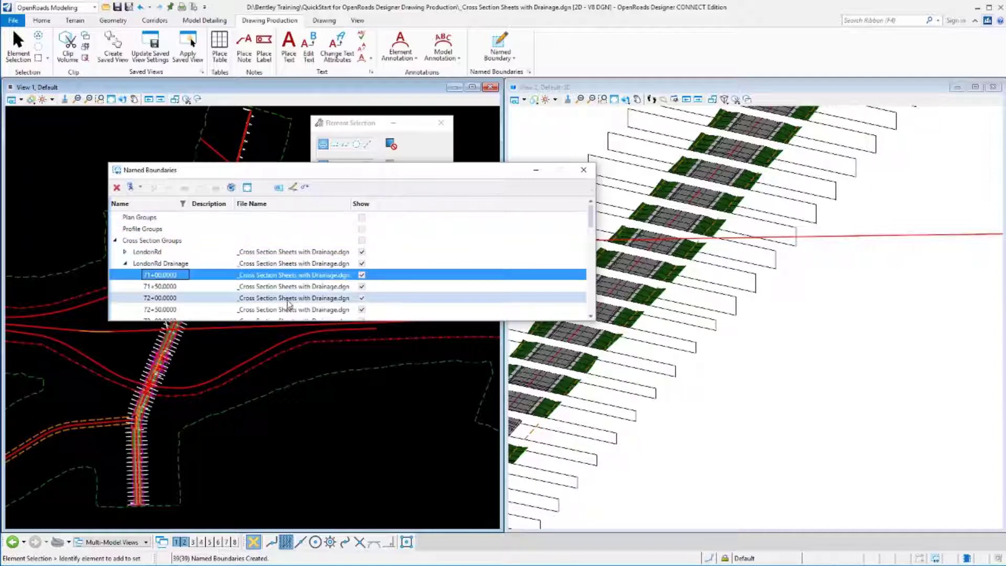
{"action": "scroll", "coordinate": [524, 278], "scroll_direction": "down", "scroll_amount": 3}
{"action": "scroll", "coordinate": [590, 276], "scroll_direction": "down", "scroll_amount": 9}
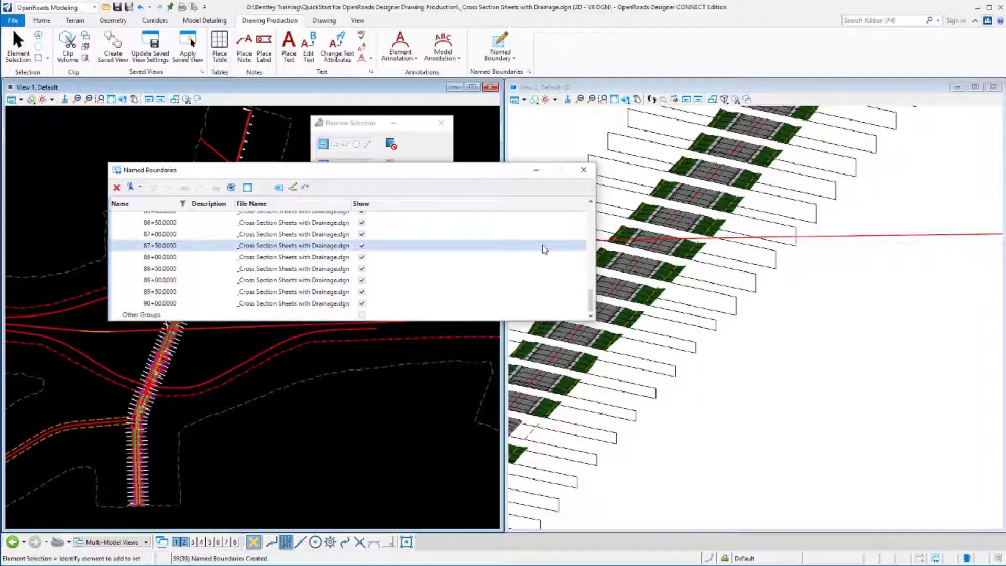
{"action": "scroll", "coordinate": [593, 217], "scroll_direction": "up", "scroll_amount": 9}
{"action": "scroll", "coordinate": [592, 217], "scroll_direction": "up", "scroll_amount": 3}
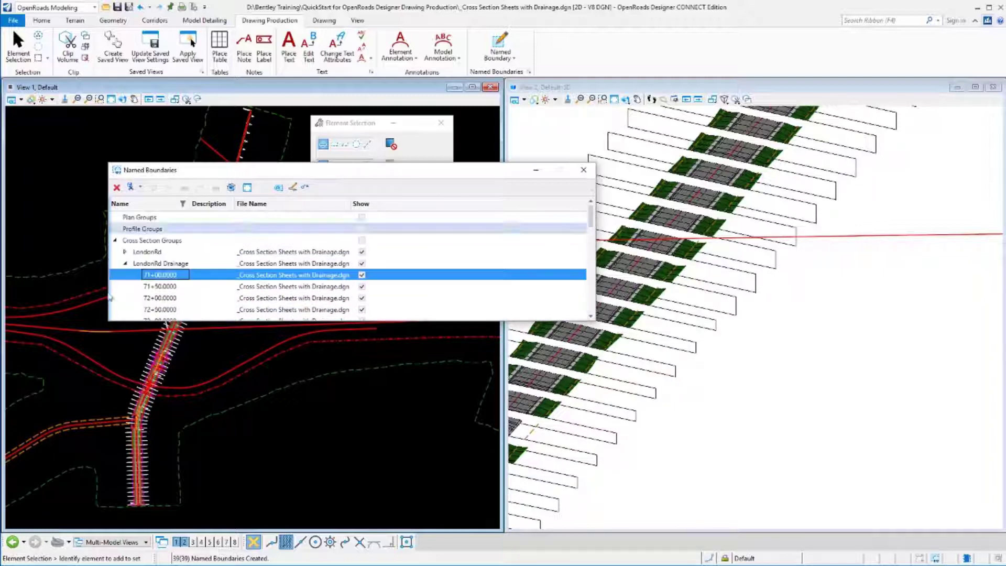
{"action": "left_click", "coordinate": [126, 263]}
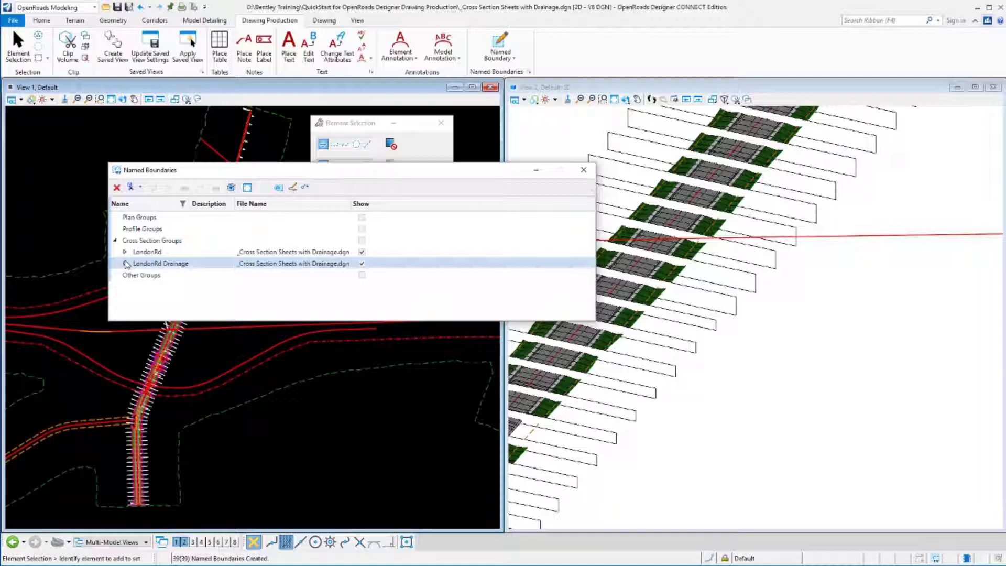
{"action": "left_click", "coordinate": [155, 253]}
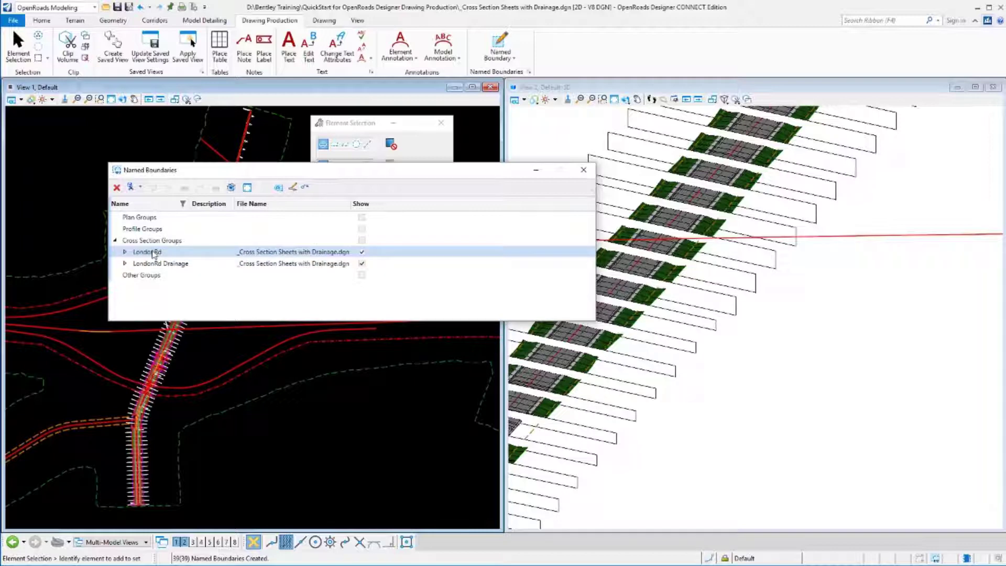
{"action": "left_click", "coordinate": [153, 254]}
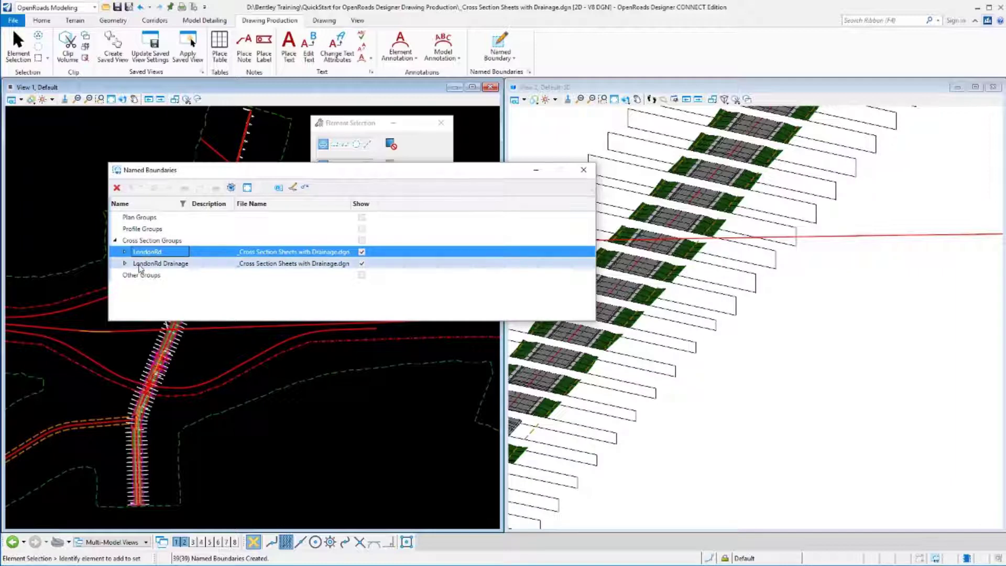
{"action": "left_click", "coordinate": [141, 265]}
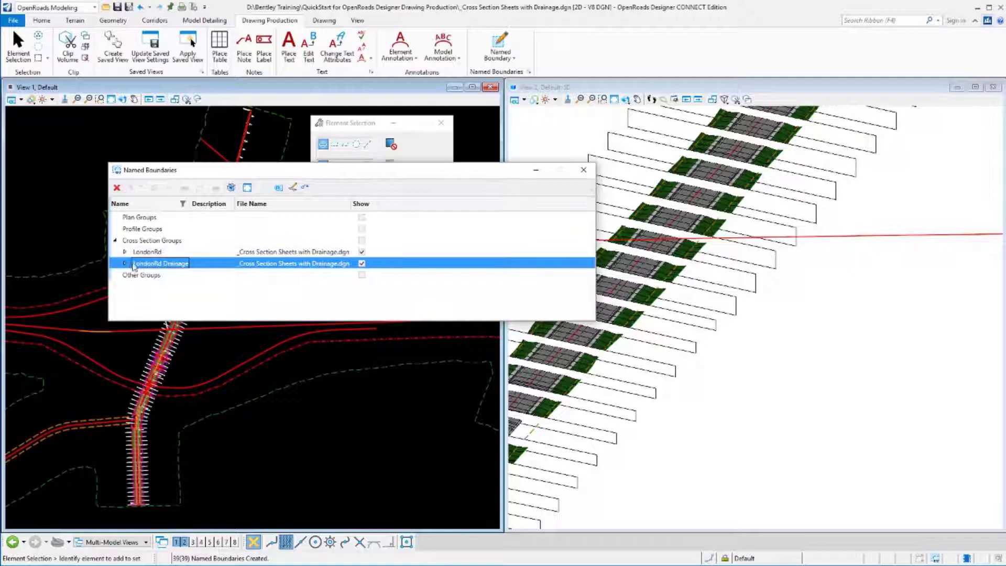
Step: Delete the LondonRd Drainage group and confirm only LondonRd remains under Cross Section Groups
{"action": "left_click", "coordinate": [125, 264]}
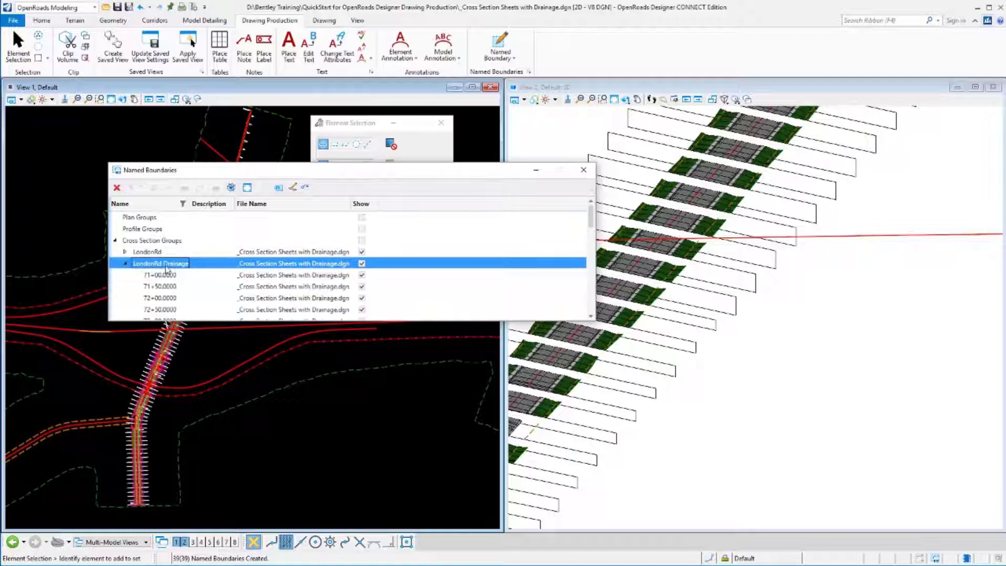
{"action": "left_click", "coordinate": [126, 265]}
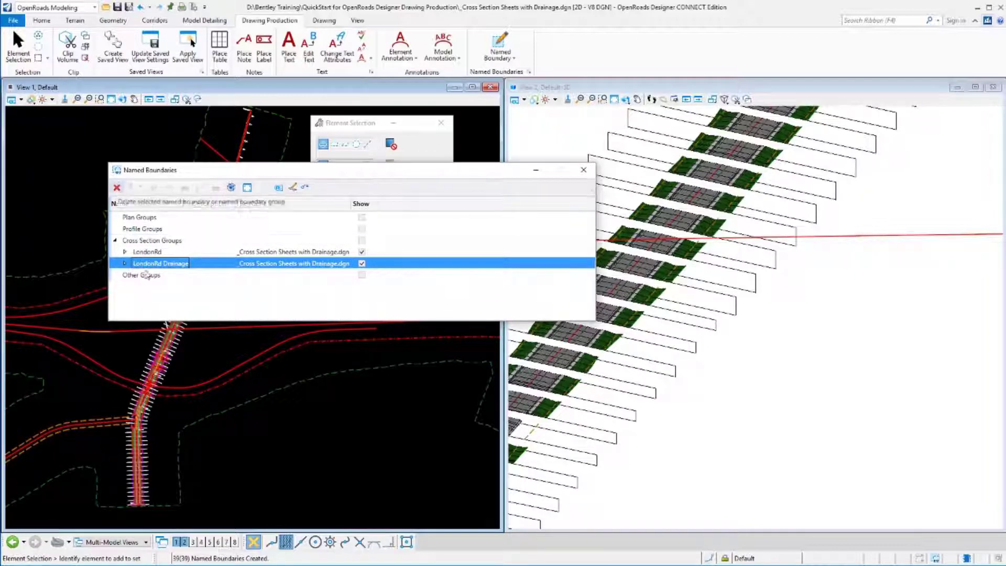
{"action": "left_click", "coordinate": [117, 188]}
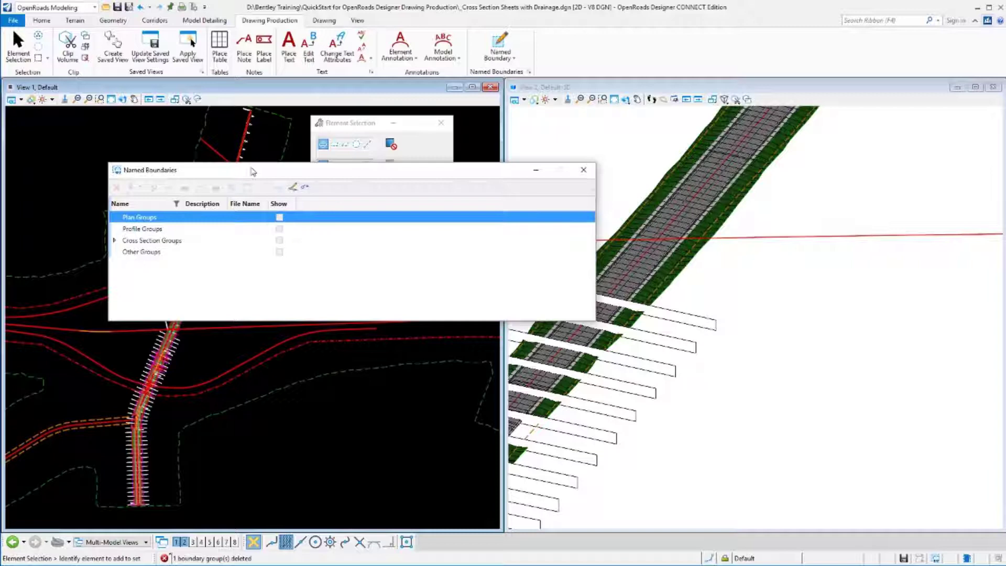
{"action": "left_click_drag", "start_coordinate": [250, 170], "coordinate": [332, 129]}
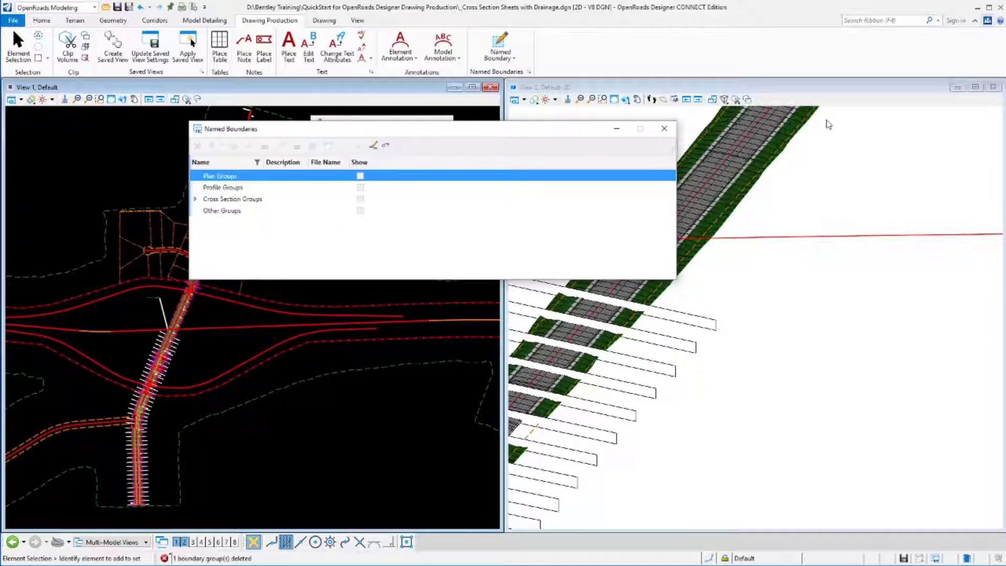
{"action": "left_click", "coordinate": [195, 200]}
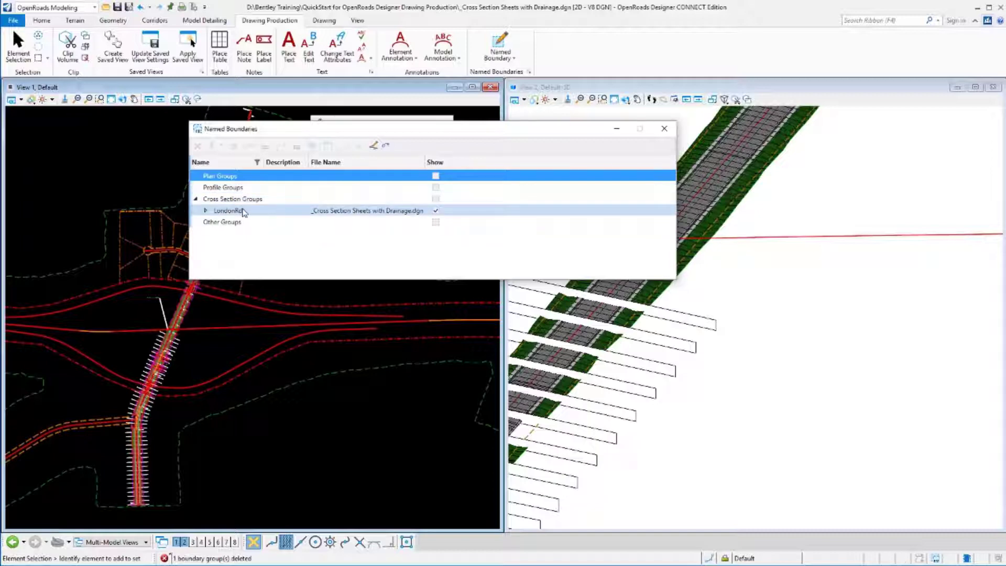
Step: Start a new Civil Cross Section boundary with ANSI D_XS seed on the London Rd alignment
{"action": "left_click", "coordinate": [665, 129]}
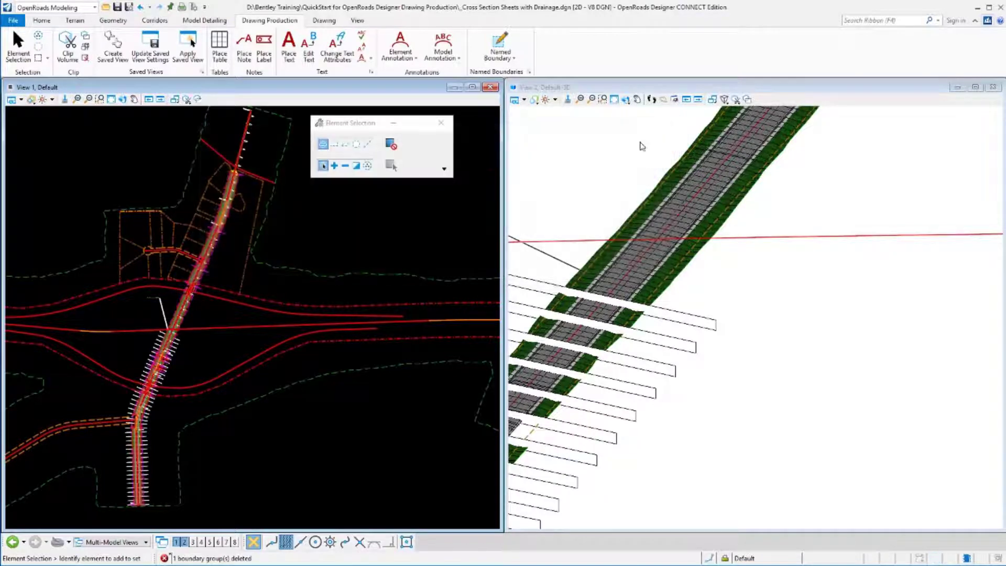
{"action": "left_click", "coordinate": [494, 41]}
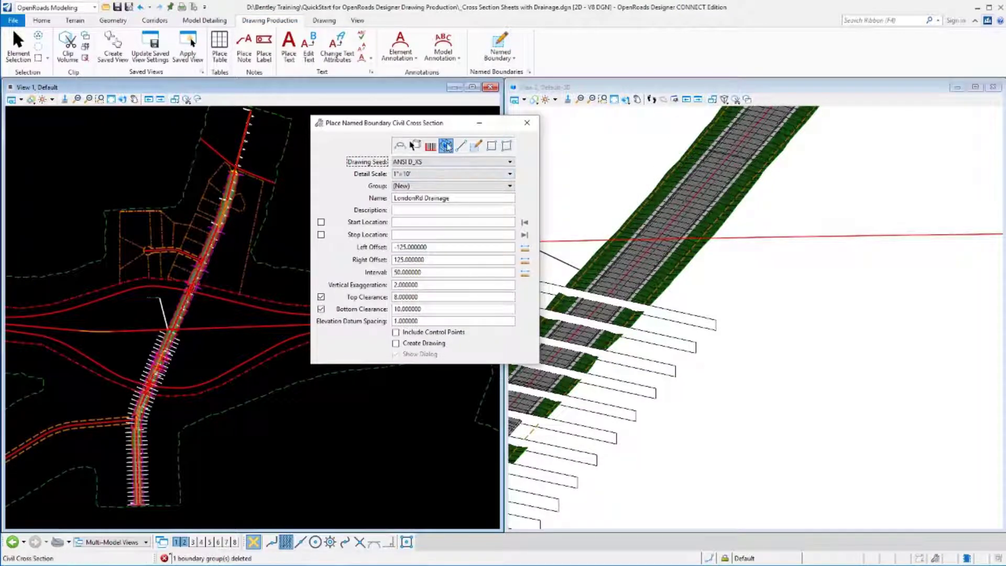
{"action": "left_click", "coordinate": [441, 163]}
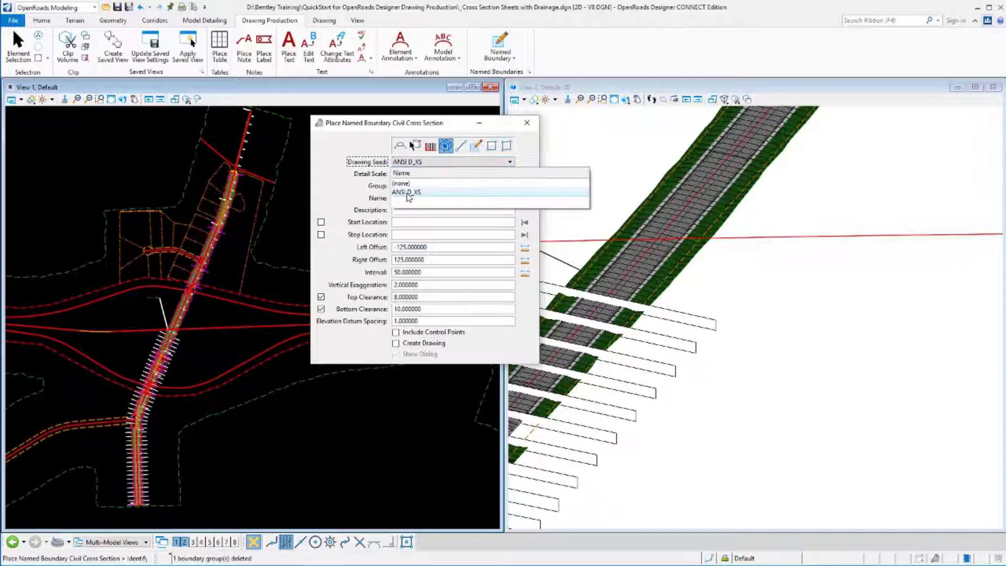
{"action": "left_click", "coordinate": [409, 192]}
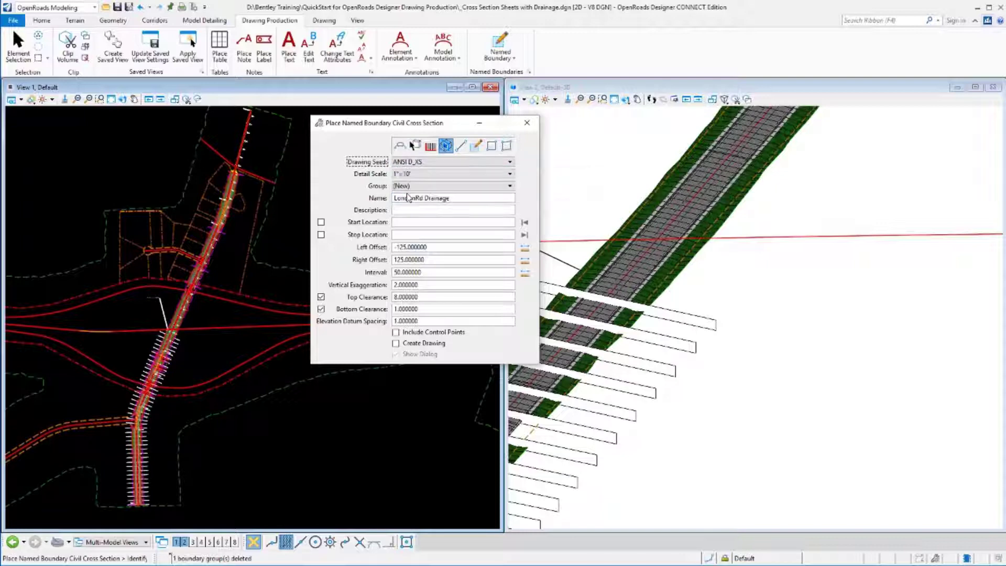
{"action": "left_click", "coordinate": [239, 152]}
{"action": "left_click", "coordinate": [238, 152]}
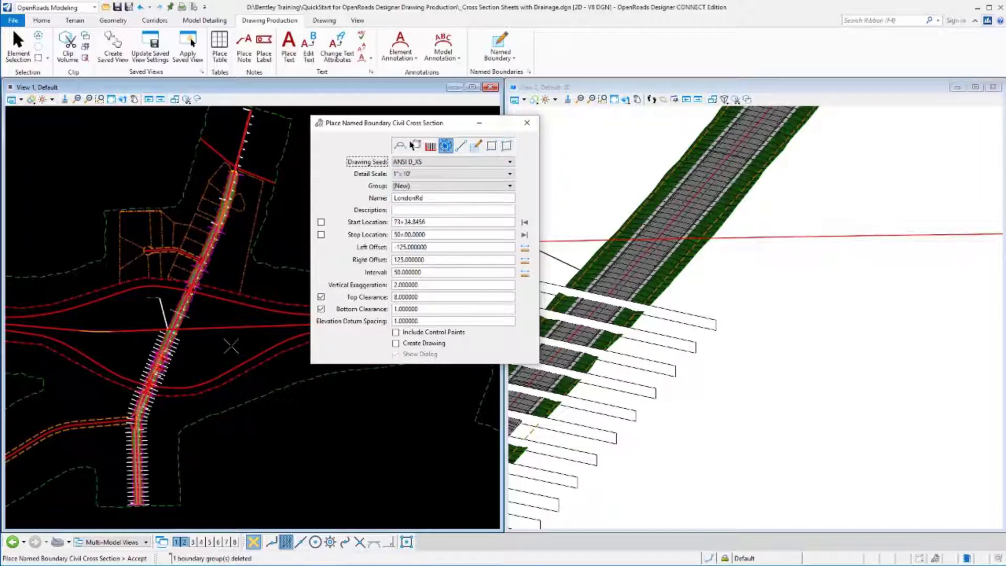
Step: Lock stations 71+00 to 90+00 and set bottom clearance to 10
{"action": "left_click", "coordinate": [372, 224]}
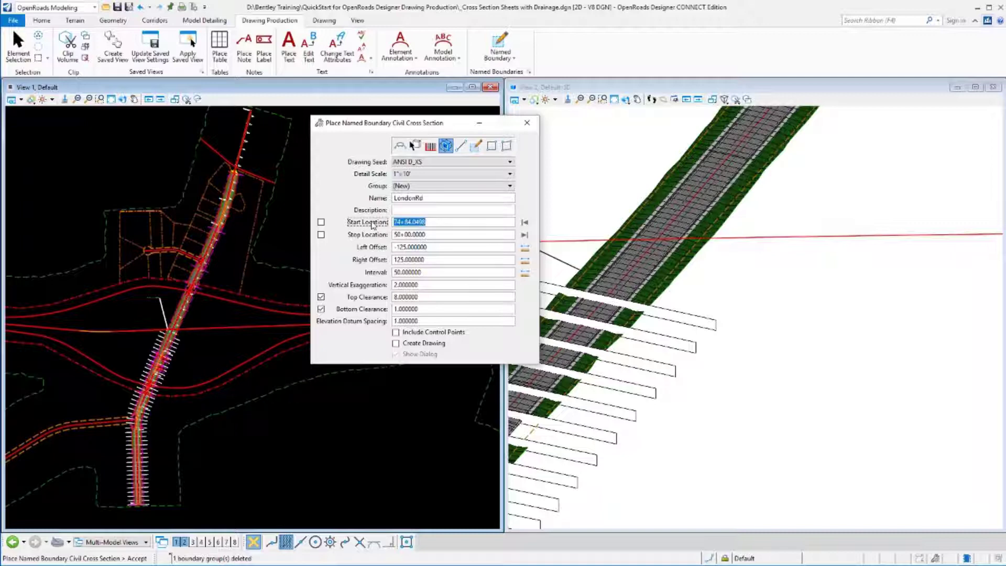
{"action": "type", "text": "7100"}
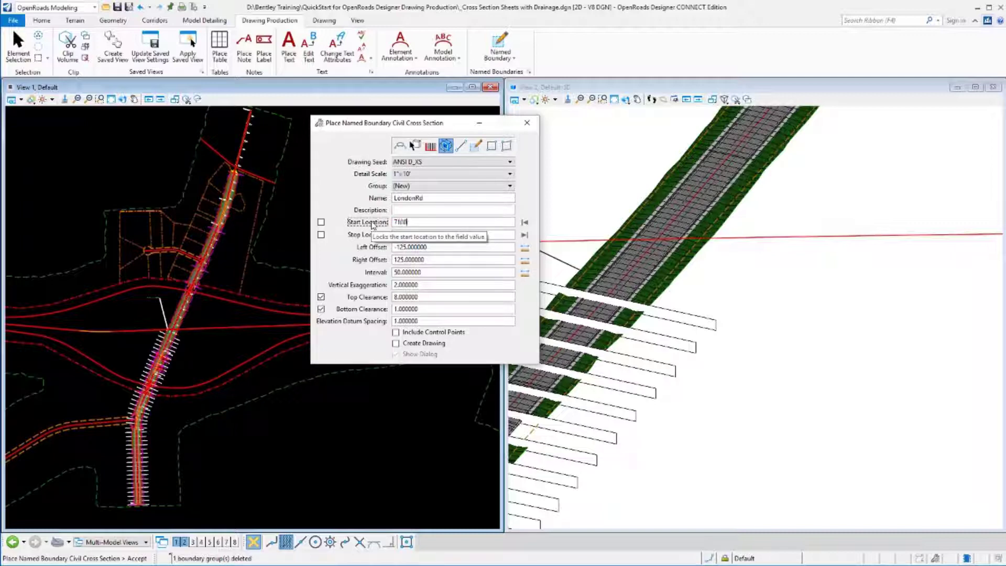
{"action": "key", "text": "Tab"}
{"action": "type", "text": "9000"}
{"action": "key", "text": "Tab"}
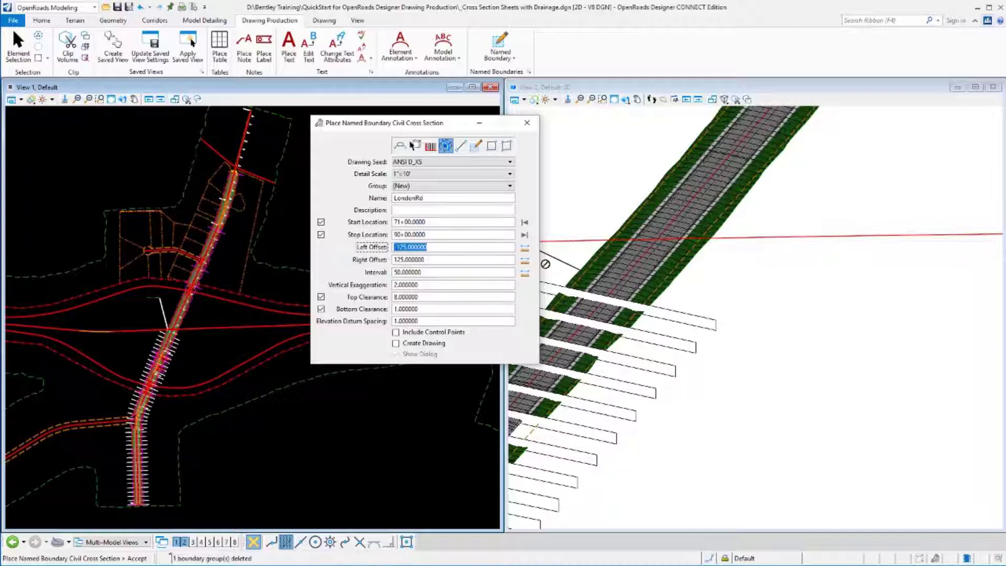
{"action": "double_click", "coordinate": [399, 309]}
{"action": "type", "text": "10"}
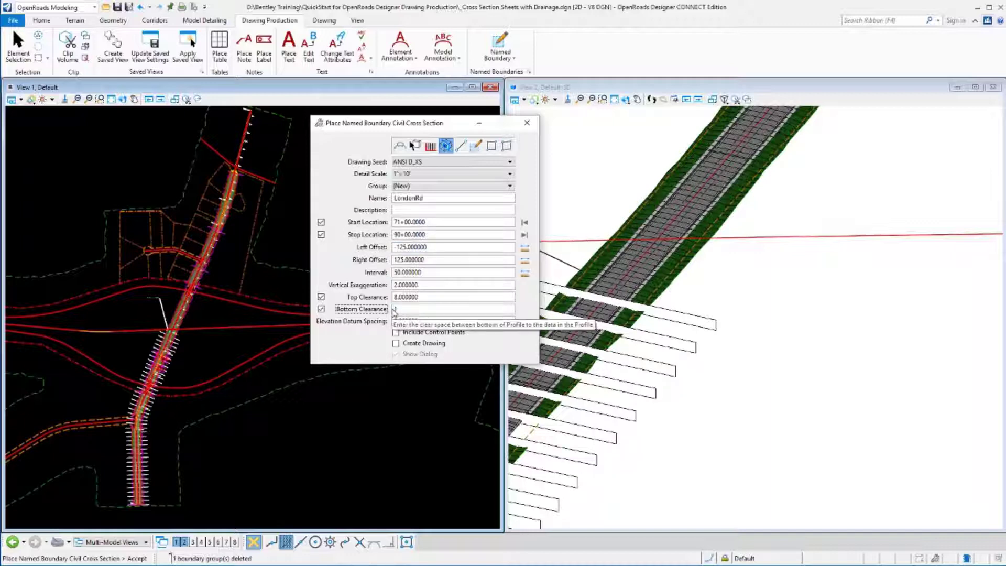
{"action": "key", "text": "Tab"}
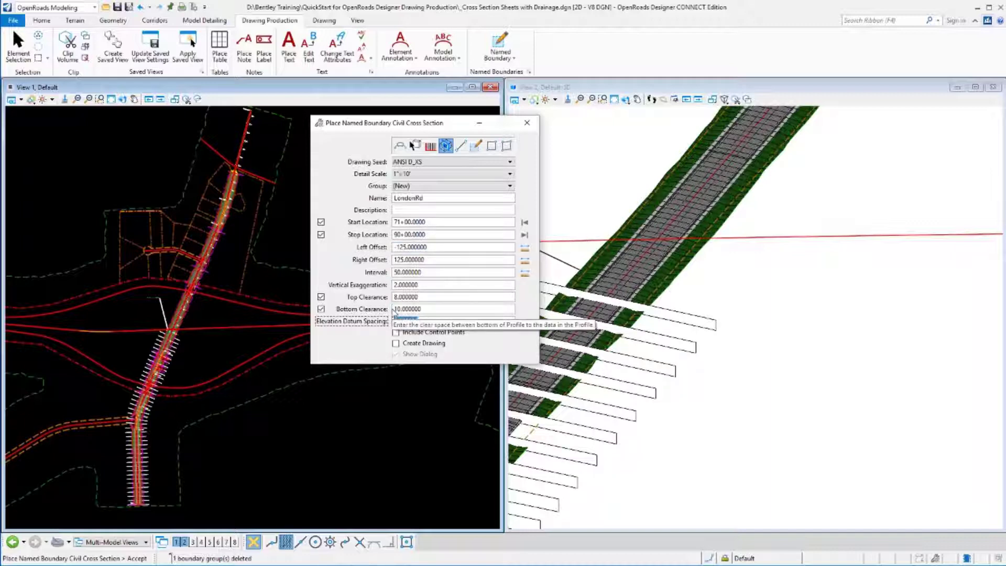
Step: Assign the boundaries to the existing LondonRd group
{"action": "left_click", "coordinate": [406, 187]}
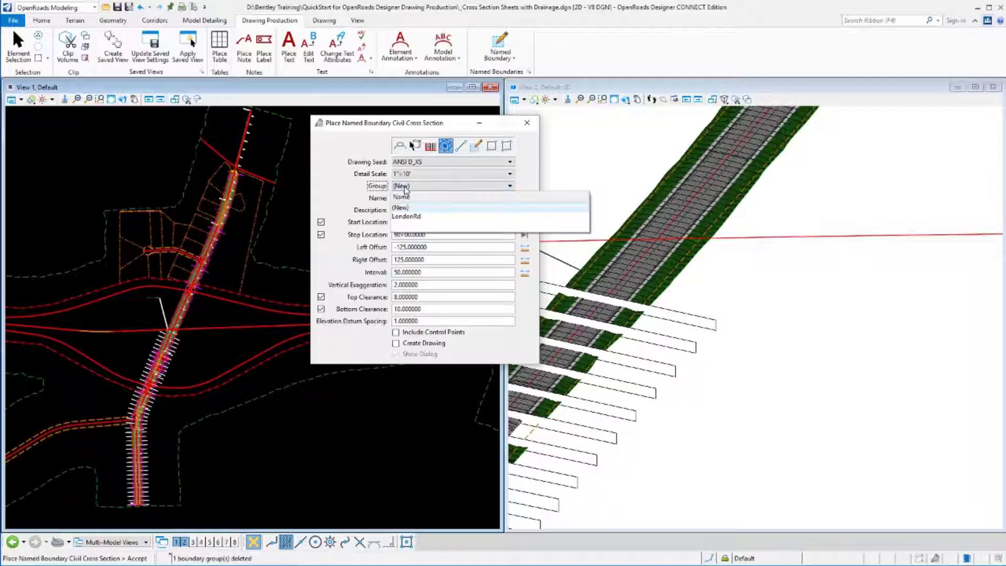
{"action": "left_click", "coordinate": [406, 218]}
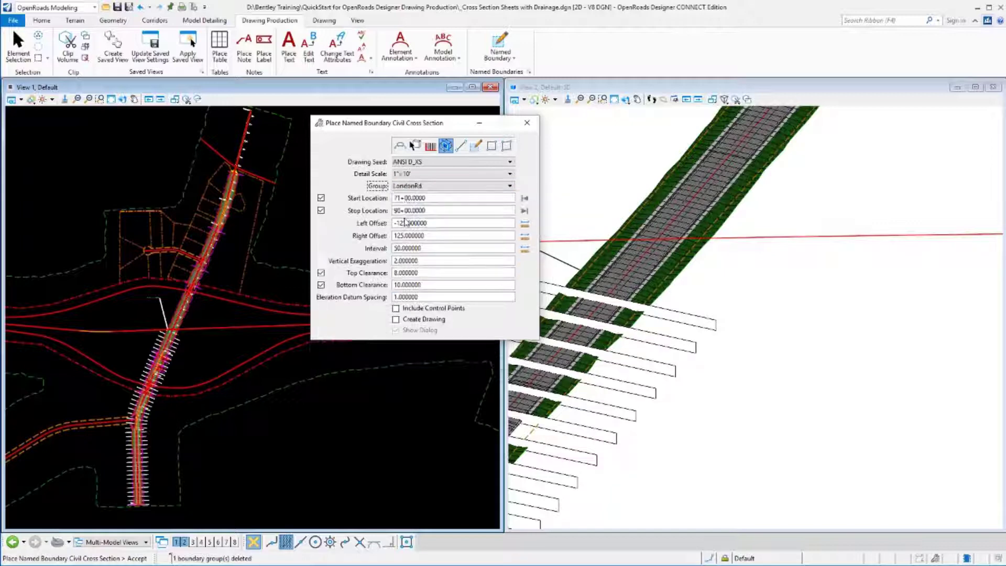
{"action": "left_click", "coordinate": [402, 189]}
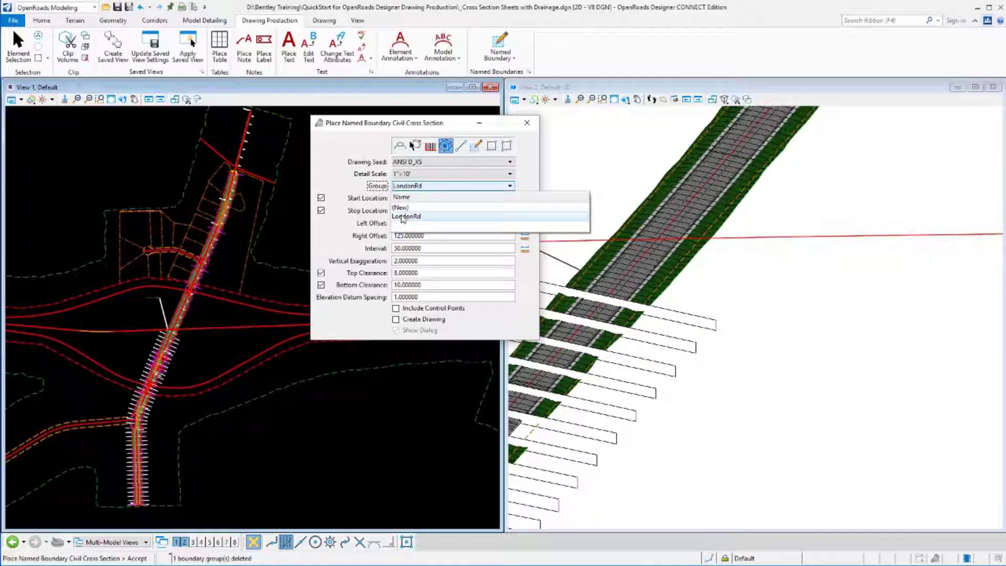
{"action": "left_click", "coordinate": [403, 218]}
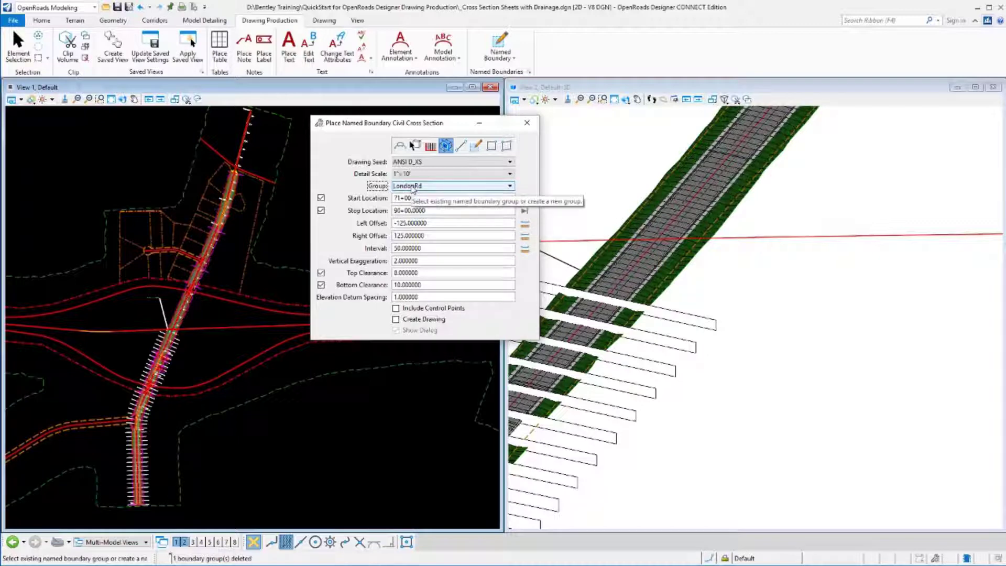
Step: Create the boundaries and list the LondonRd group's stations in an enlarged Named Boundaries manager
{"action": "left_click", "coordinate": [227, 346]}
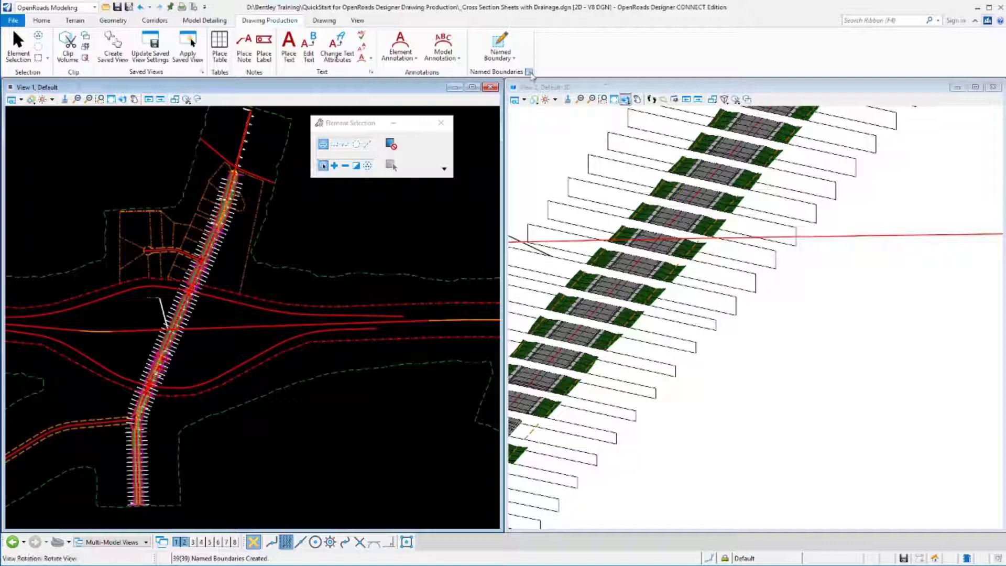
{"action": "left_click", "coordinate": [529, 73]}
{"action": "left_click", "coordinate": [196, 199]}
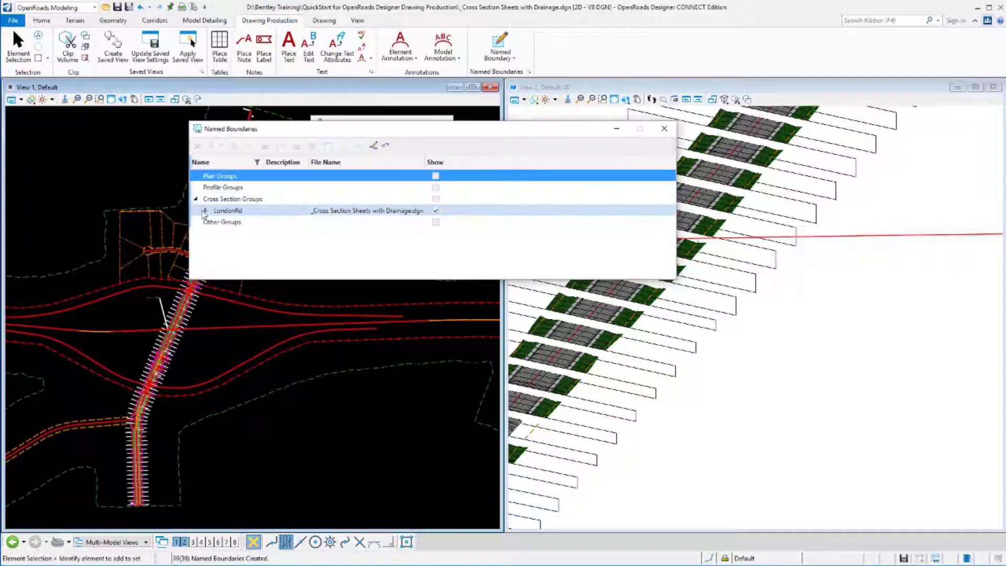
{"action": "left_click", "coordinate": [206, 210]}
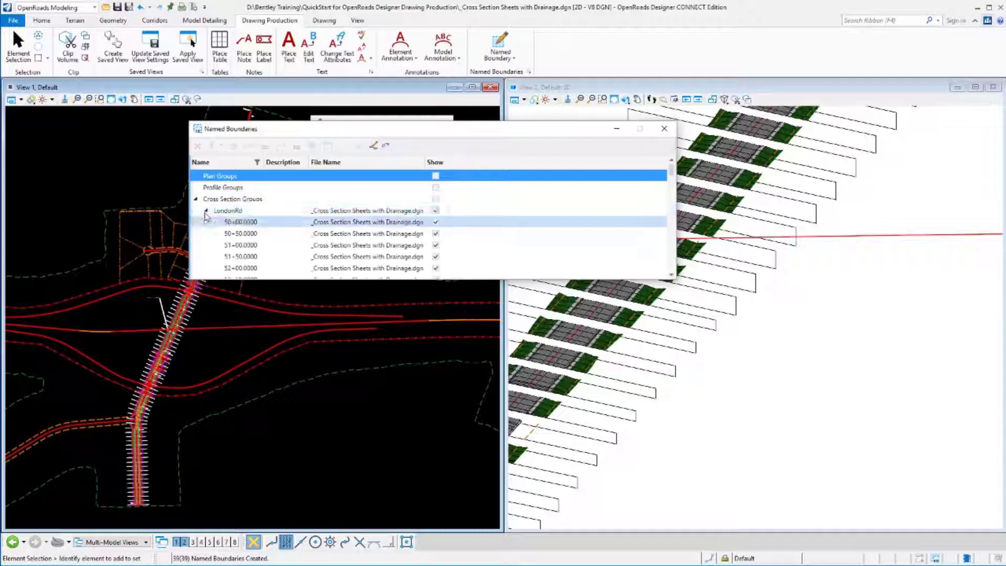
{"action": "left_click_drag", "start_coordinate": [281, 279], "coordinate": [264, 512]}
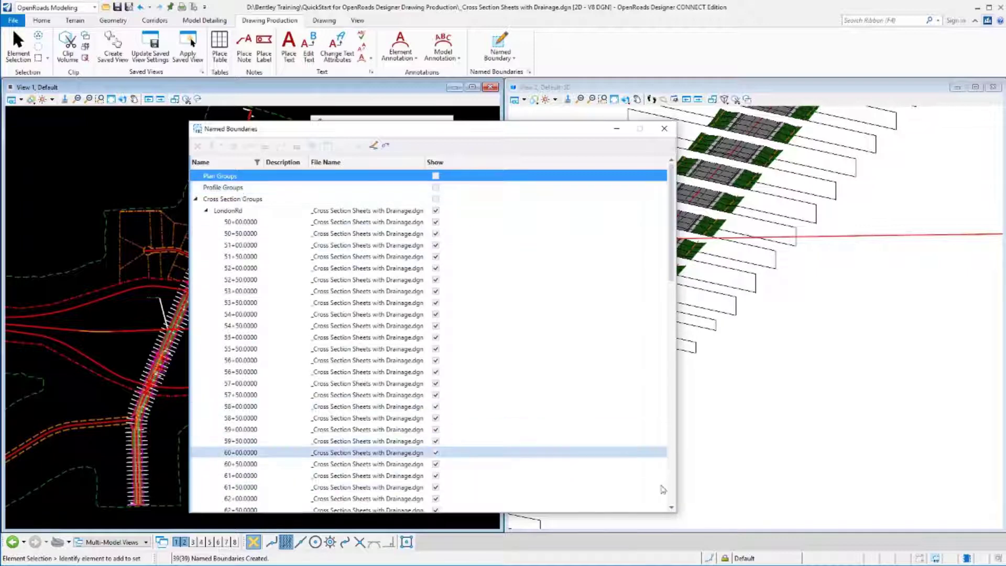
Step: Toggle the 70+50, 71+00 and 71+50 boundaries off and back on in the 3D view
{"action": "left_click", "coordinate": [673, 496]}
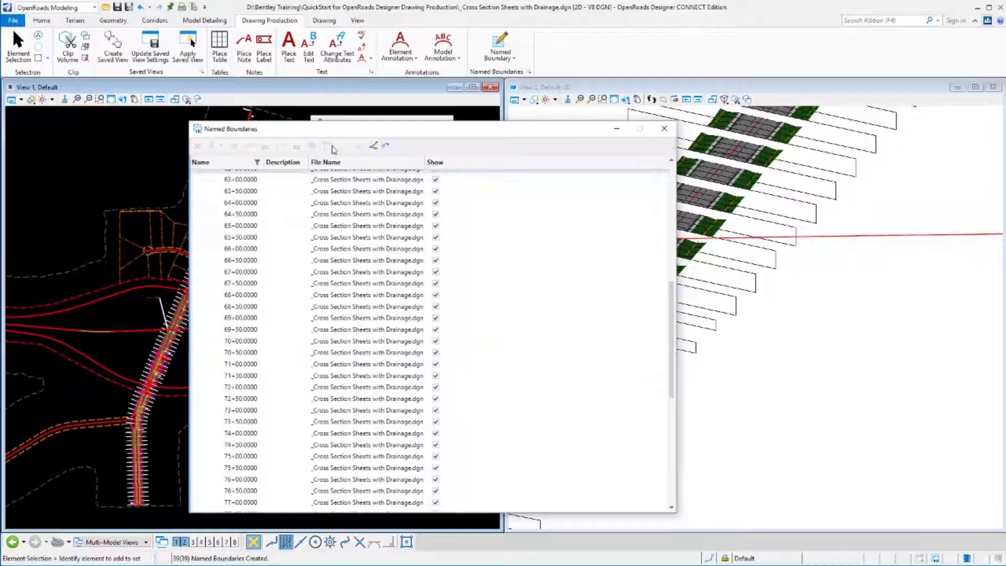
{"action": "left_click_drag", "start_coordinate": [305, 132], "coordinate": [145, 113]}
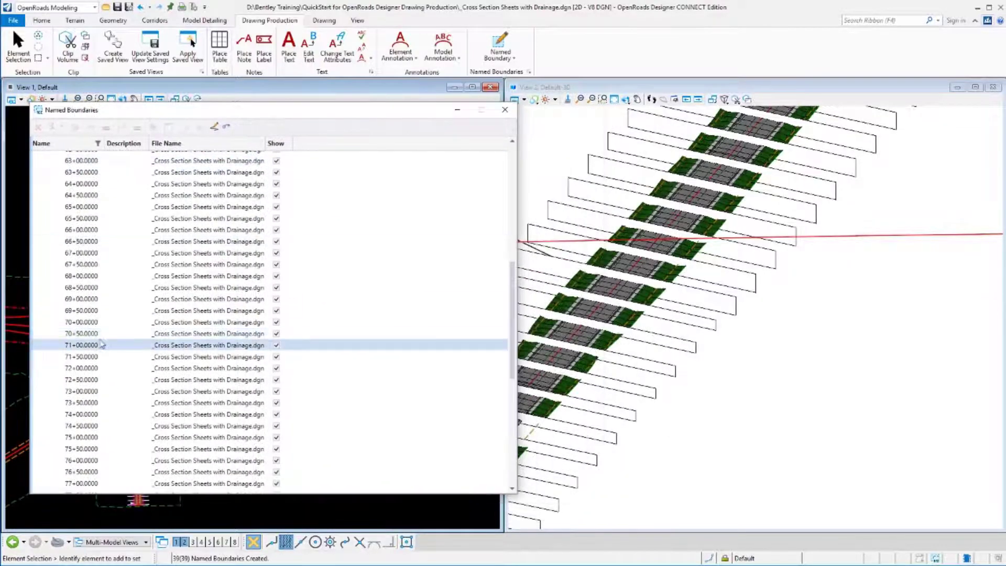
{"action": "left_click", "coordinate": [276, 334]}
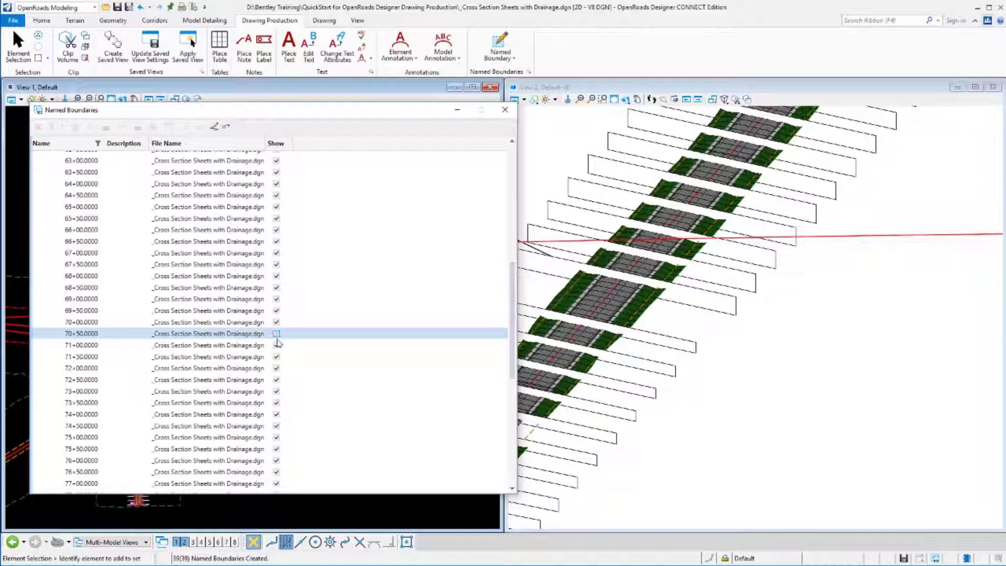
{"action": "left_click", "coordinate": [277, 333]}
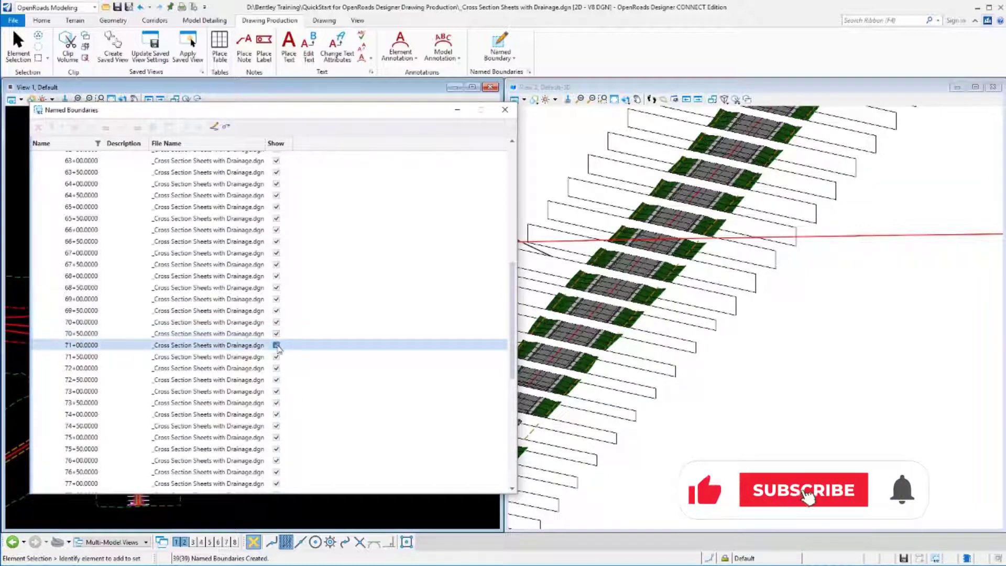
{"action": "left_click", "coordinate": [277, 345]}
{"action": "left_click", "coordinate": [276, 357]}
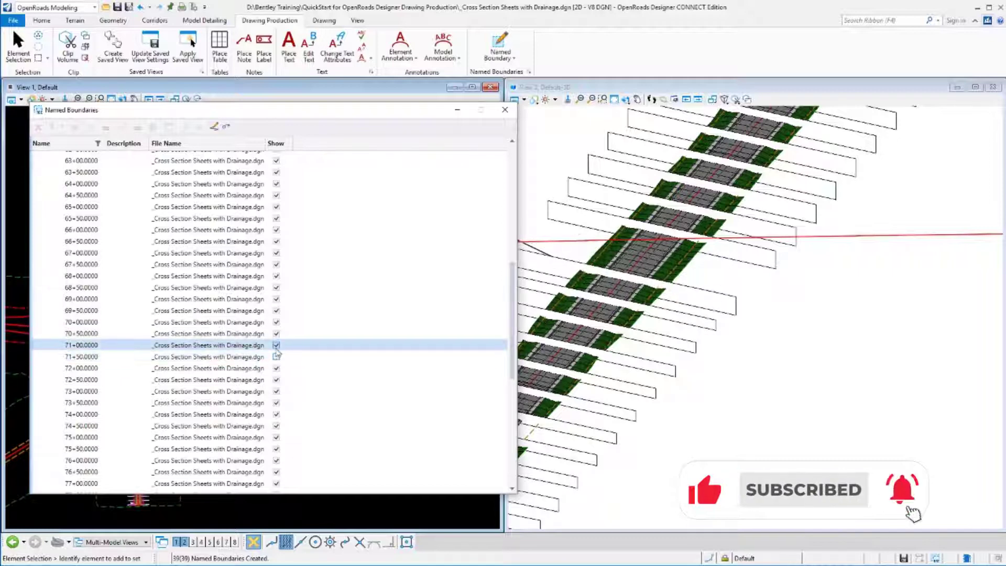
{"action": "left_click", "coordinate": [276, 345]}
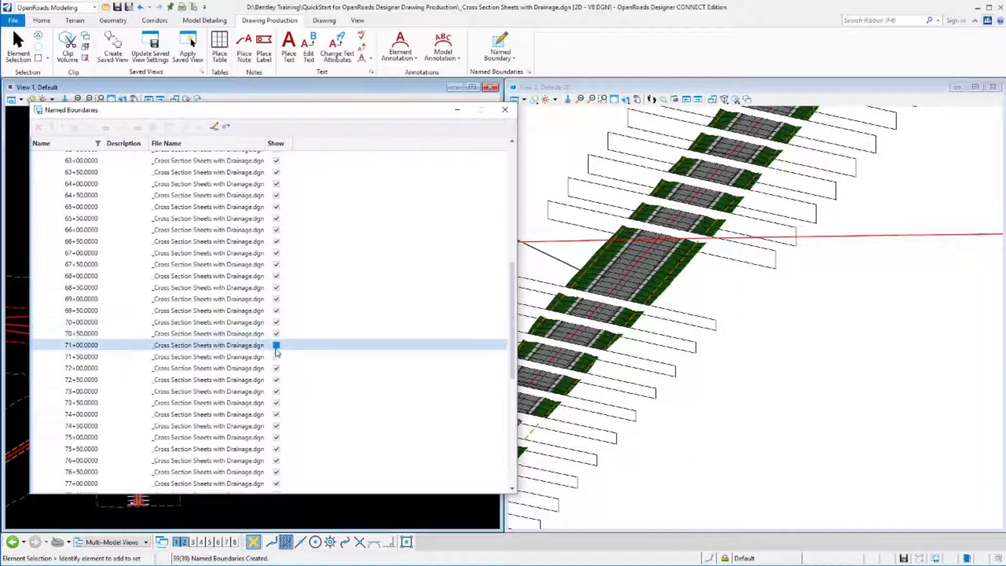
{"action": "left_click", "coordinate": [277, 357]}
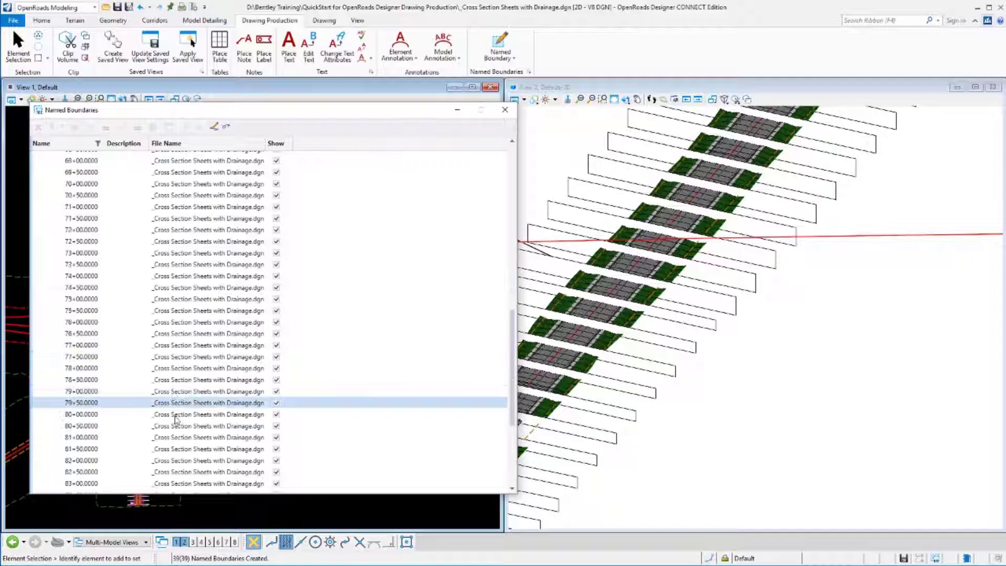
Step: Scroll through the station list and collapse the LondonRd group
{"action": "scroll", "coordinate": [210, 398], "scroll_direction": "down", "scroll_amount": 6}
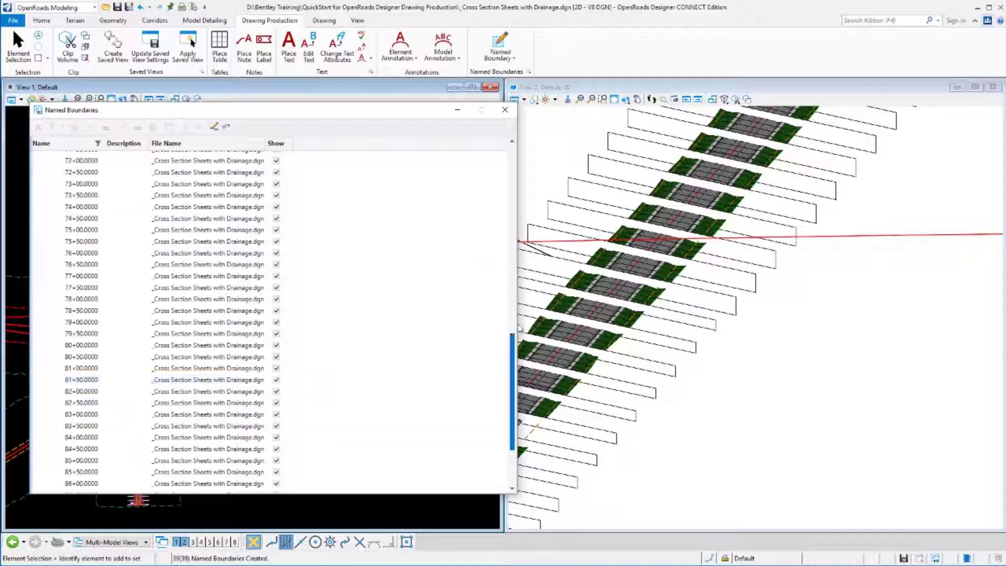
{"action": "scroll", "coordinate": [513, 220], "scroll_direction": "up", "scroll_amount": 1}
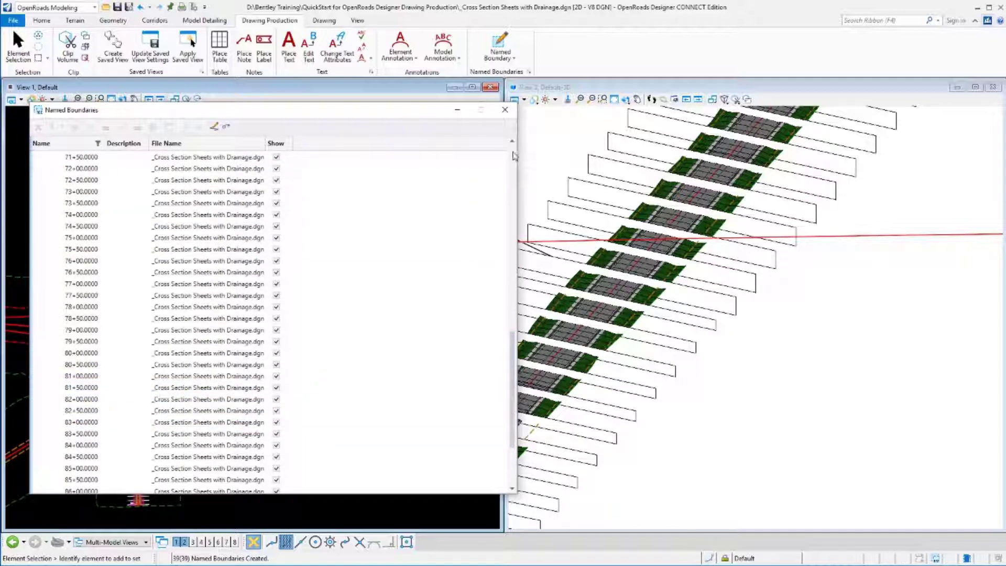
{"action": "scroll", "coordinate": [513, 155], "scroll_direction": "up", "scroll_amount": 20}
{"action": "left_click", "coordinate": [45, 192]}
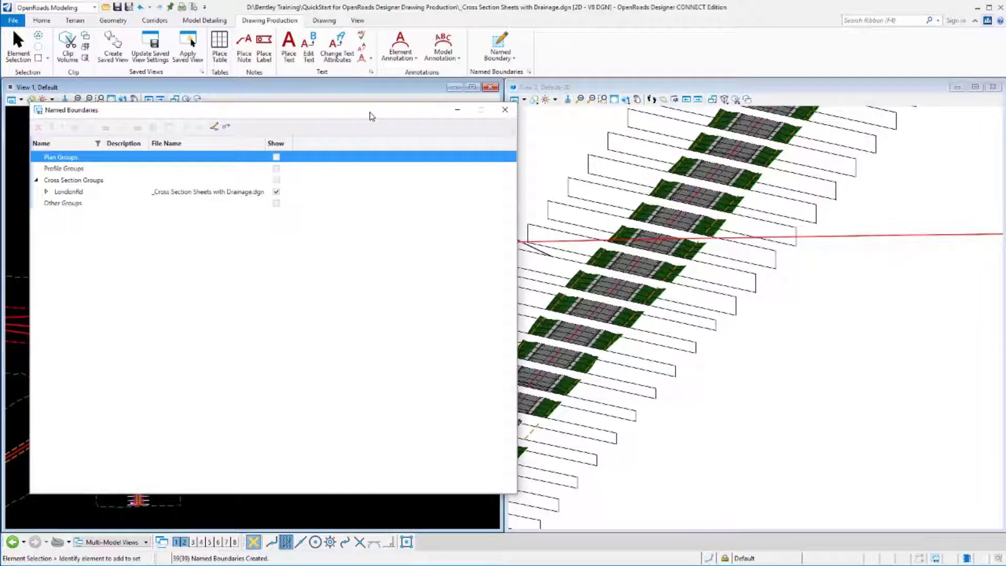
Step: Create cross-section drawings from the LondonRd named boundary group
{"action": "left_click", "coordinate": [70, 193]}
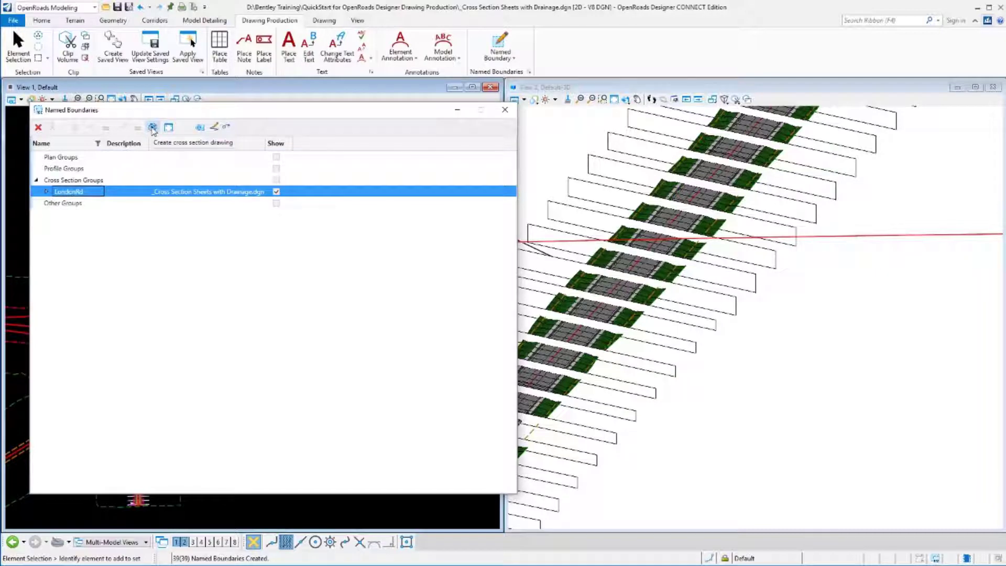
{"action": "right_click", "coordinate": [89, 191]}
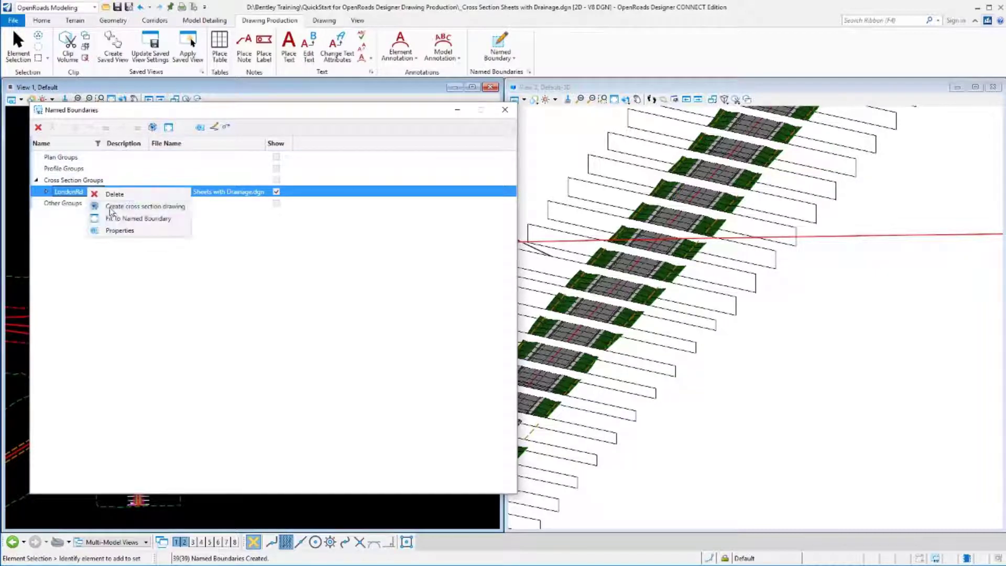
{"action": "left_click", "coordinate": [139, 206]}
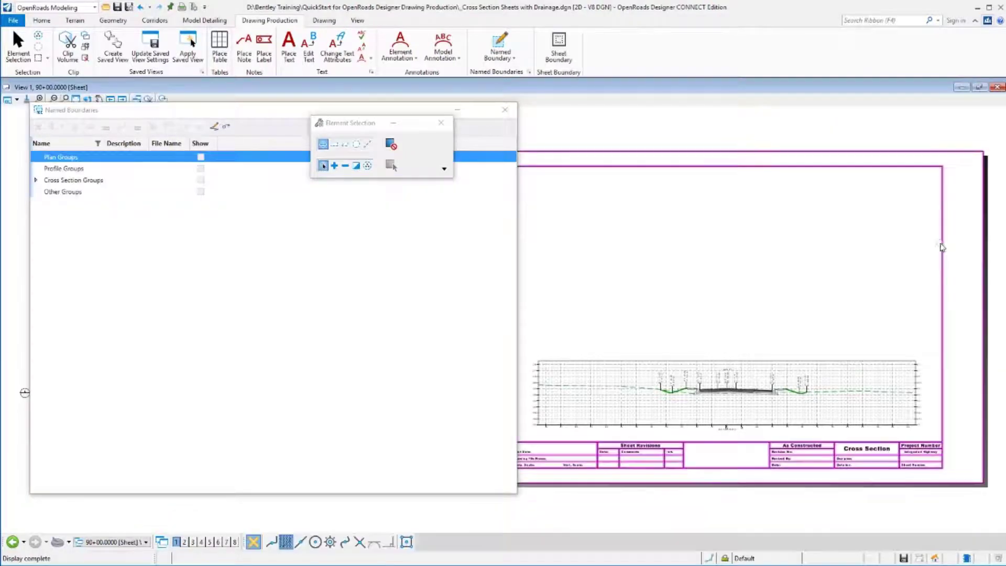
Step: Close Named Boundaries and switch the active view group to 50+00.0000 [Sheet] Views
{"action": "left_click", "coordinate": [503, 110]}
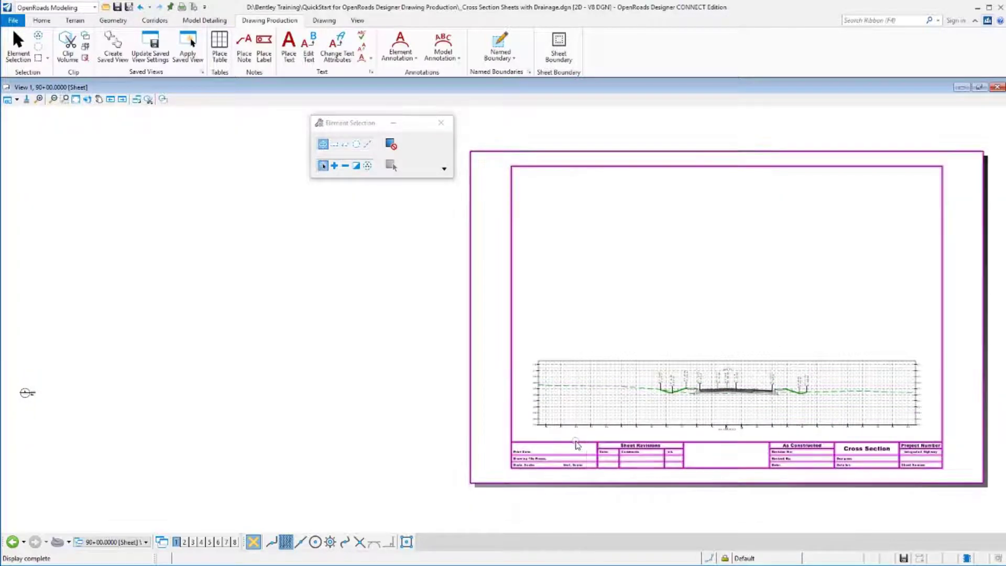
{"action": "left_click", "coordinate": [97, 543]}
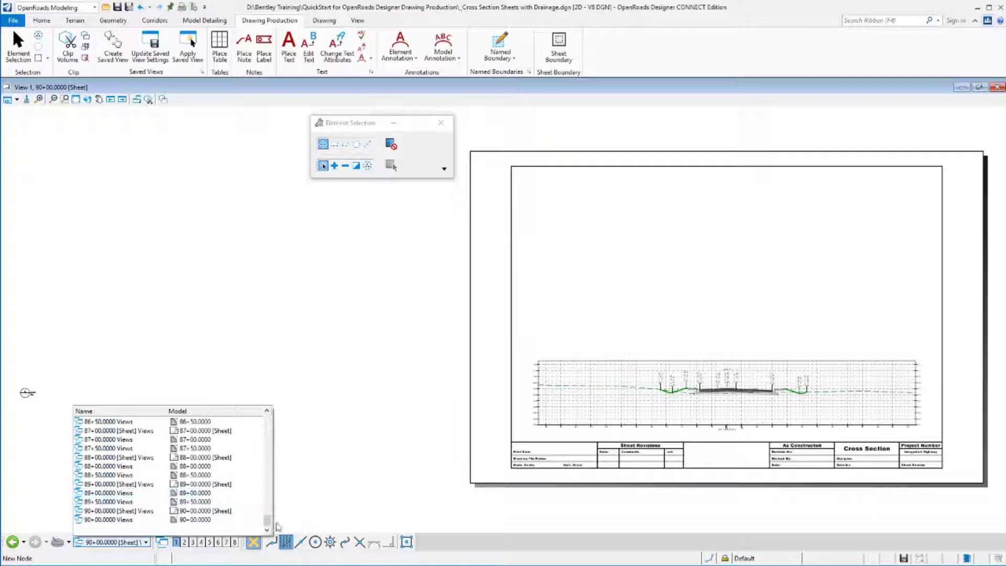
{"action": "left_click_drag", "start_coordinate": [266, 521], "coordinate": [276, 418]}
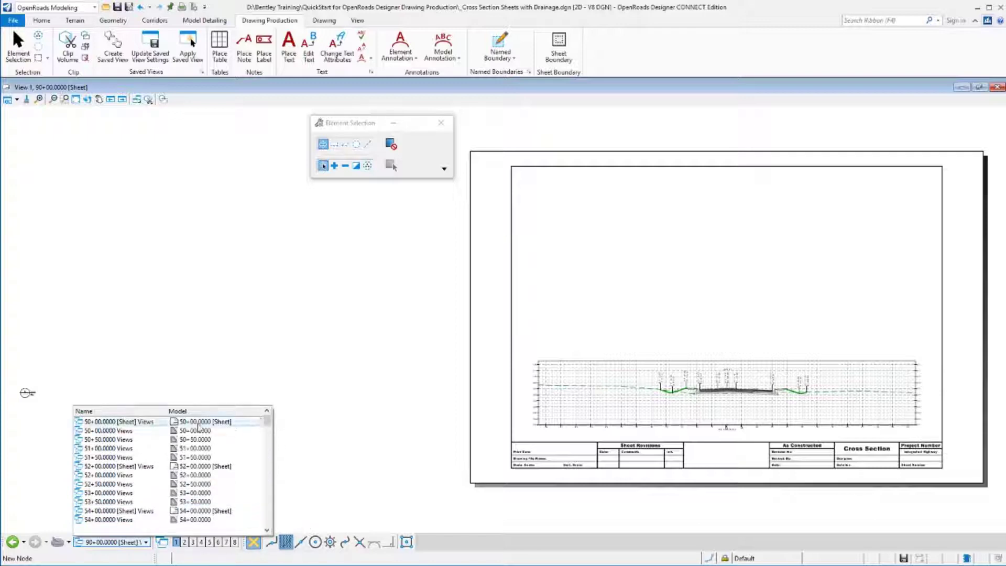
{"action": "left_click", "coordinate": [198, 422]}
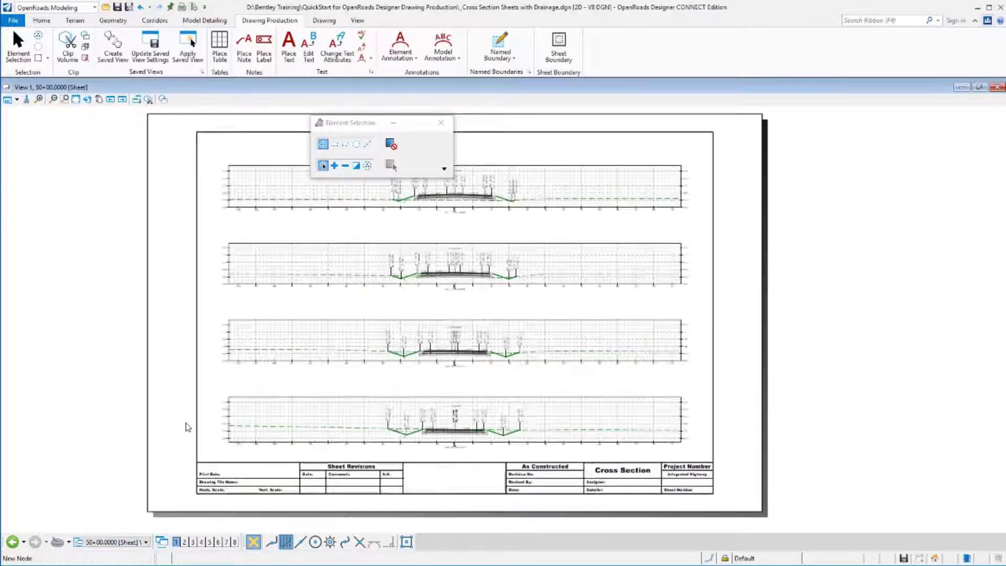
Step: Move the Element Selection panel aside and display the 71+00.0000 [Sheet] Views
{"action": "left_click_drag", "start_coordinate": [347, 122], "coordinate": [864, 120]}
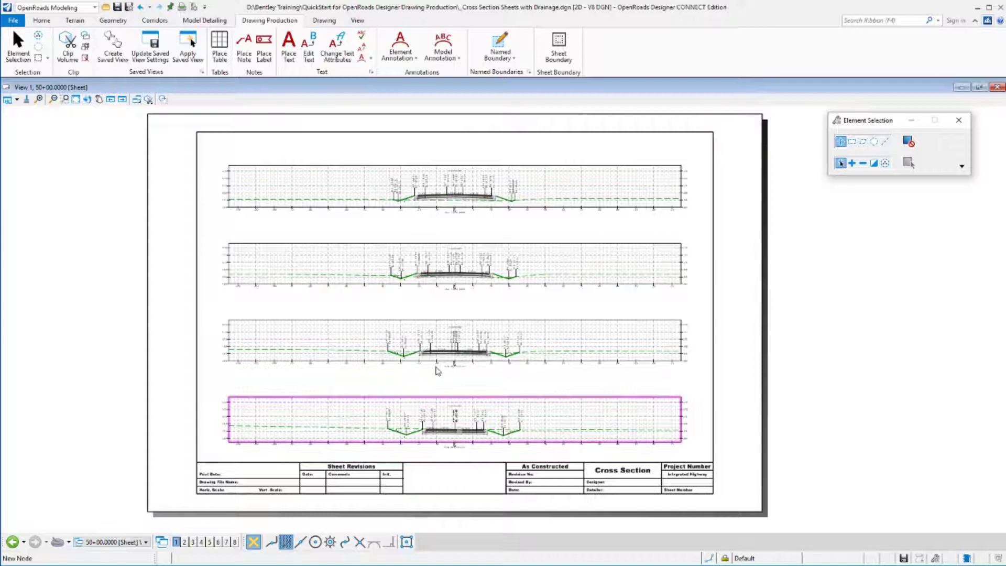
{"action": "scroll", "coordinate": [438, 371], "scroll_direction": "up", "scroll_amount": 4}
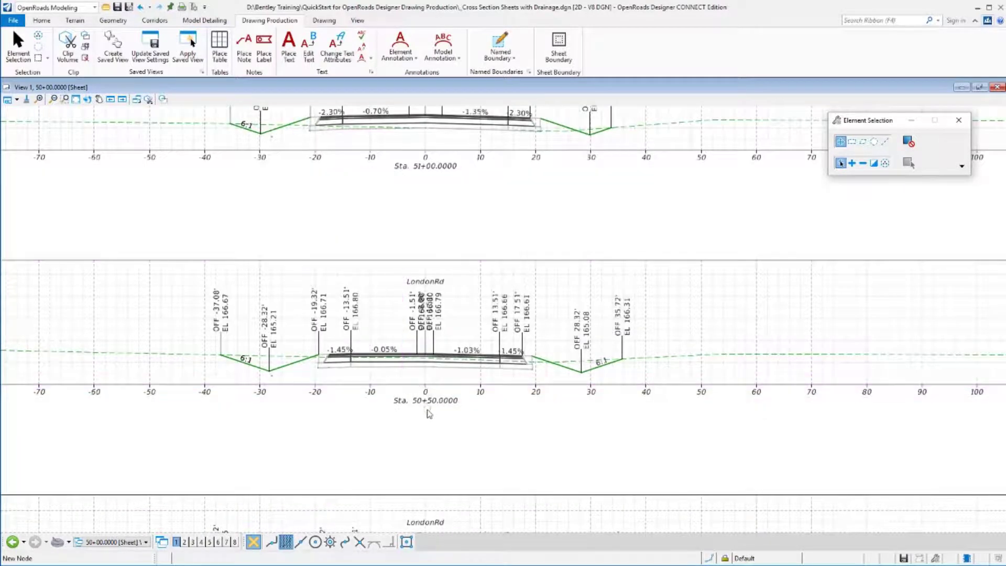
{"action": "left_click", "coordinate": [112, 543]}
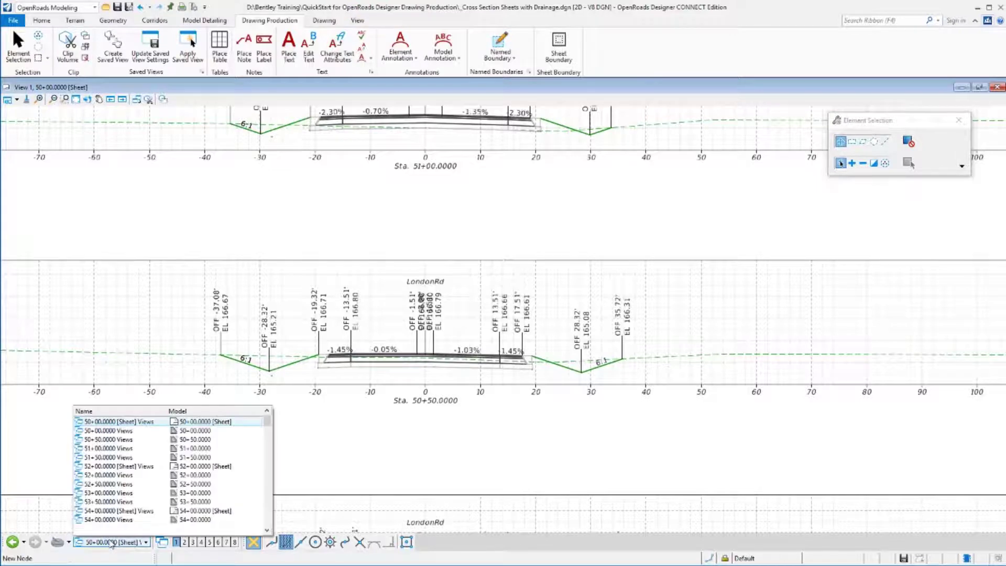
{"action": "left_click_drag", "start_coordinate": [267, 421], "coordinate": [268, 467]}
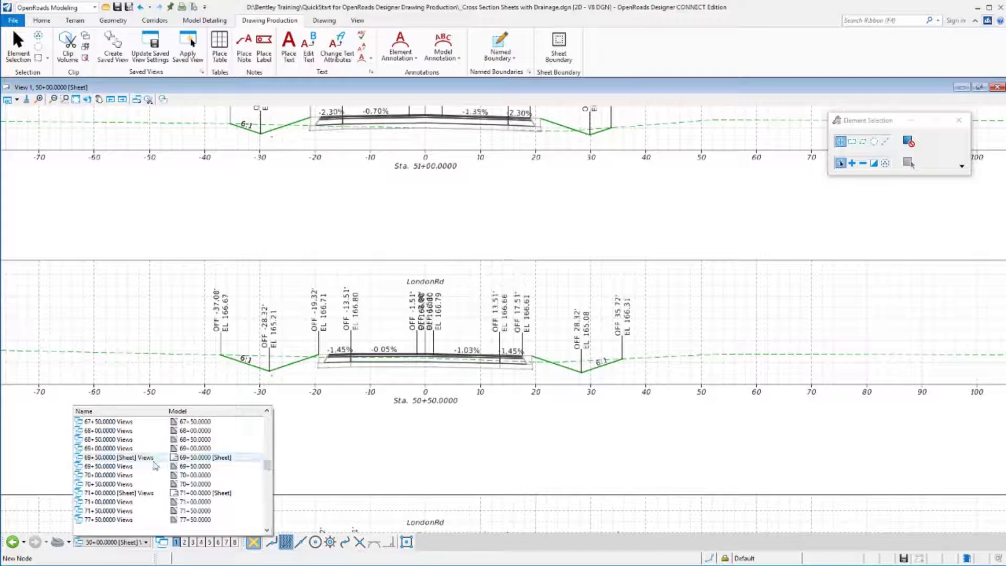
{"action": "left_click", "coordinate": [124, 493]}
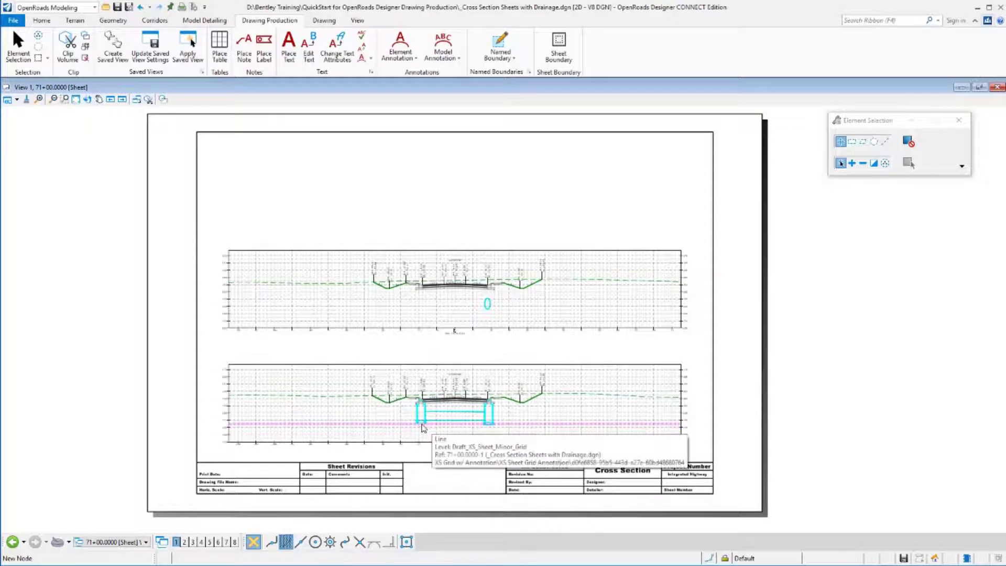
{"action": "scroll", "coordinate": [461, 435], "scroll_direction": "up", "scroll_amount": 3}
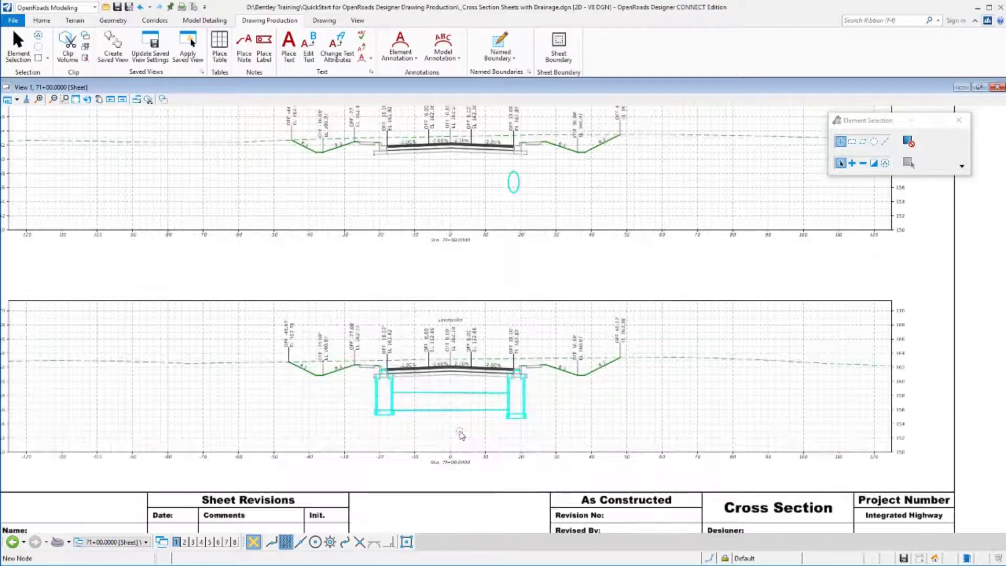
{"action": "scroll", "coordinate": [461, 435], "scroll_direction": "up", "scroll_amount": 1}
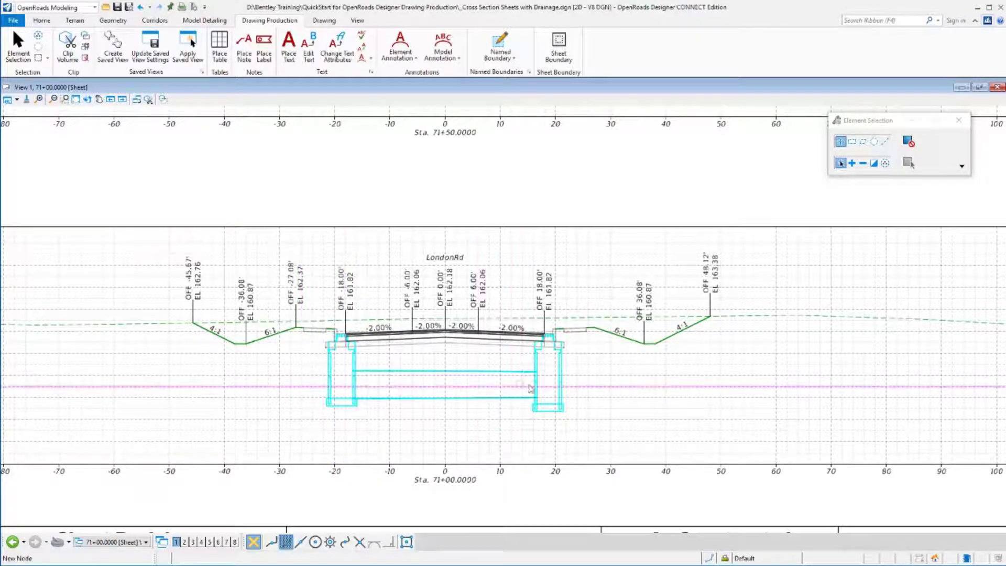
{"action": "scroll", "coordinate": [480, 344], "scroll_direction": "down", "scroll_amount": 1}
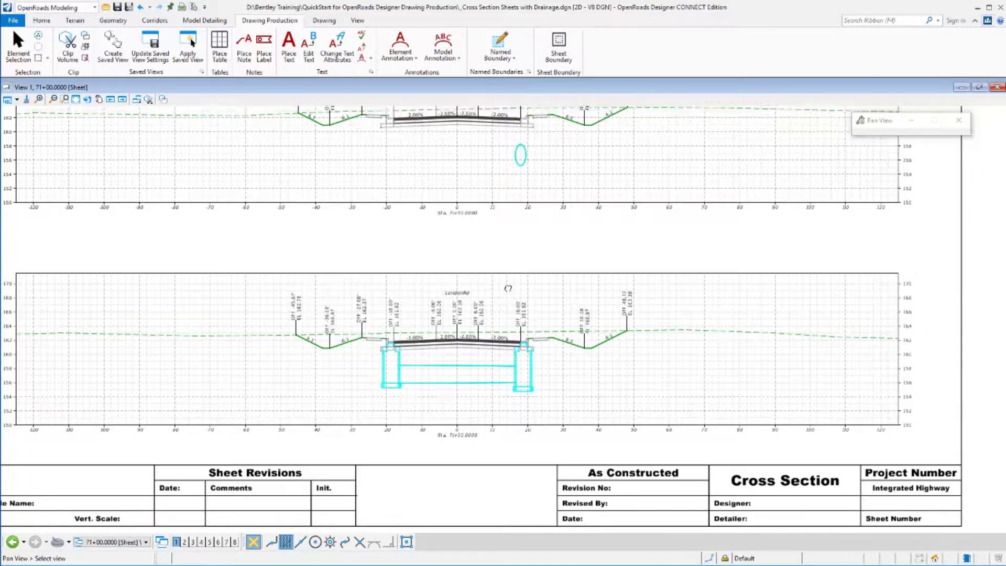
{"action": "middle_click_drag", "start_coordinate": [524, 152], "coordinate": [527, 272]}
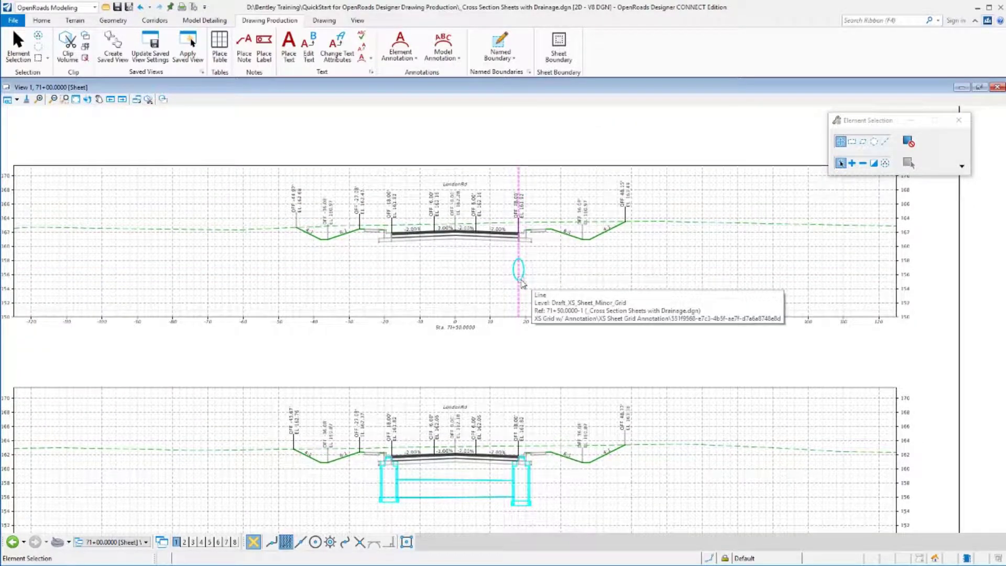
{"action": "scroll", "coordinate": [521, 279], "scroll_direction": "up", "scroll_amount": 6}
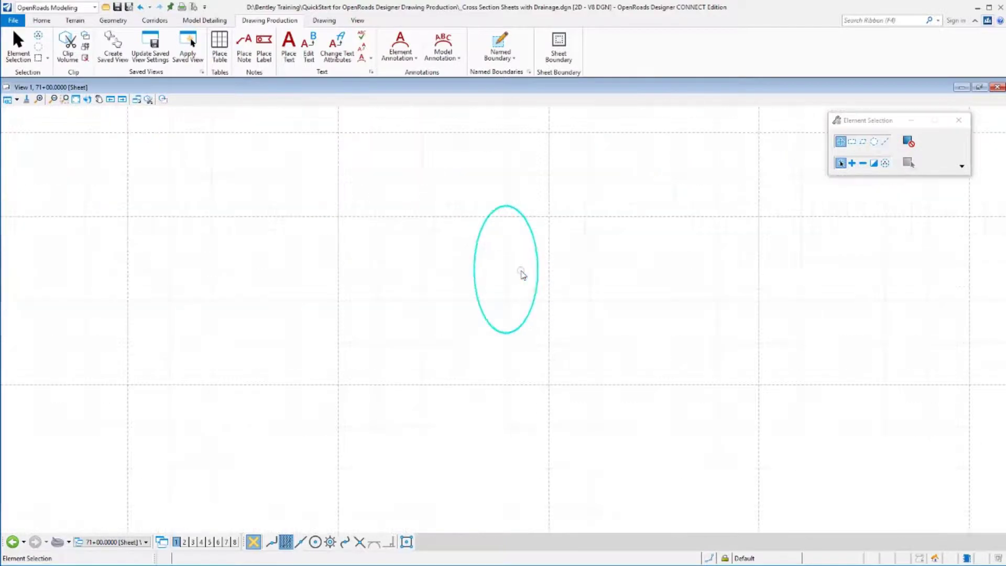
{"action": "scroll", "coordinate": [512, 321], "scroll_direction": "up", "scroll_amount": 3}
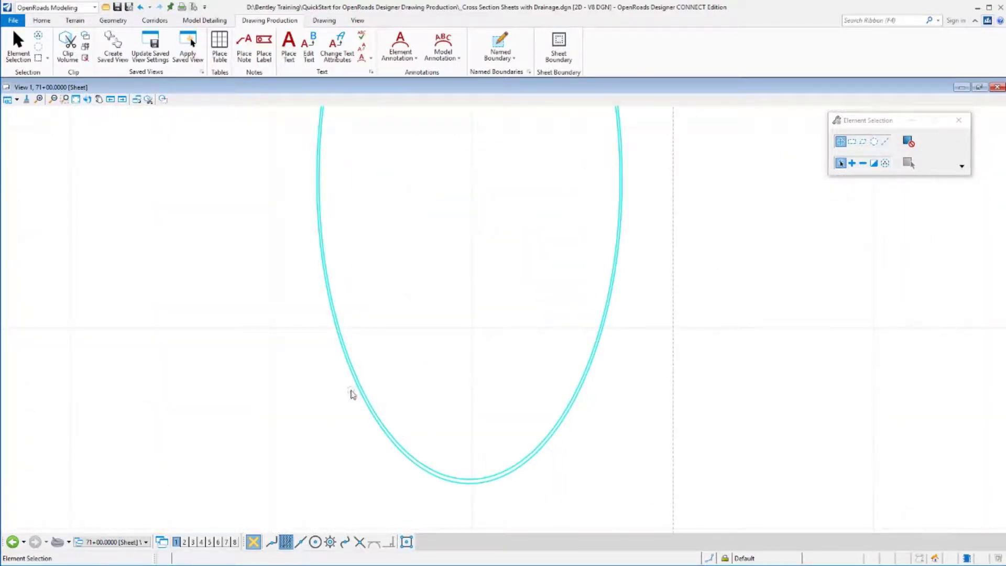
{"action": "scroll", "coordinate": [356, 386], "scroll_direction": "up", "scroll_amount": 2}
{"action": "mouse_move", "coordinate": [356, 380]}
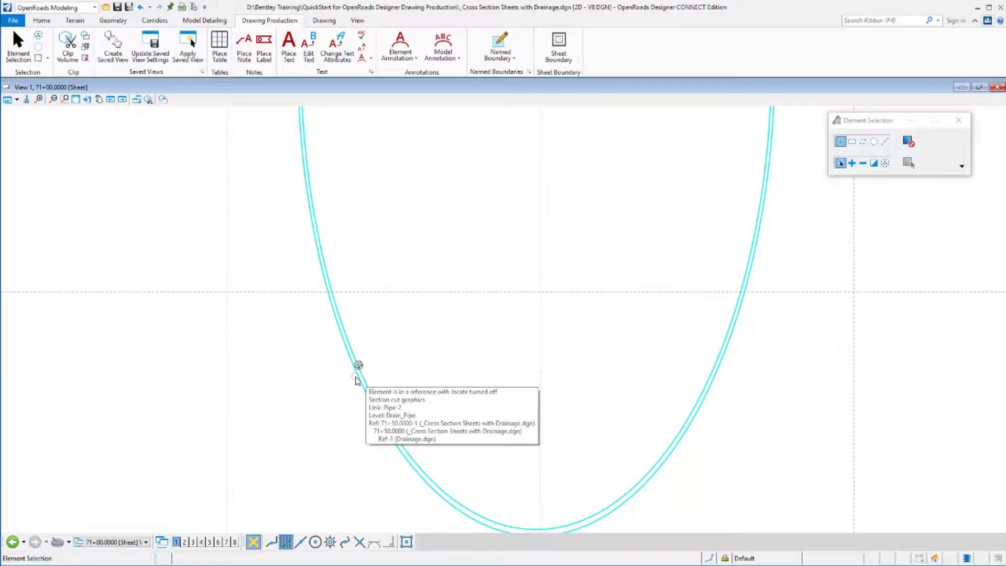
{"action": "scroll", "coordinate": [407, 409], "scroll_direction": "down", "scroll_amount": 3}
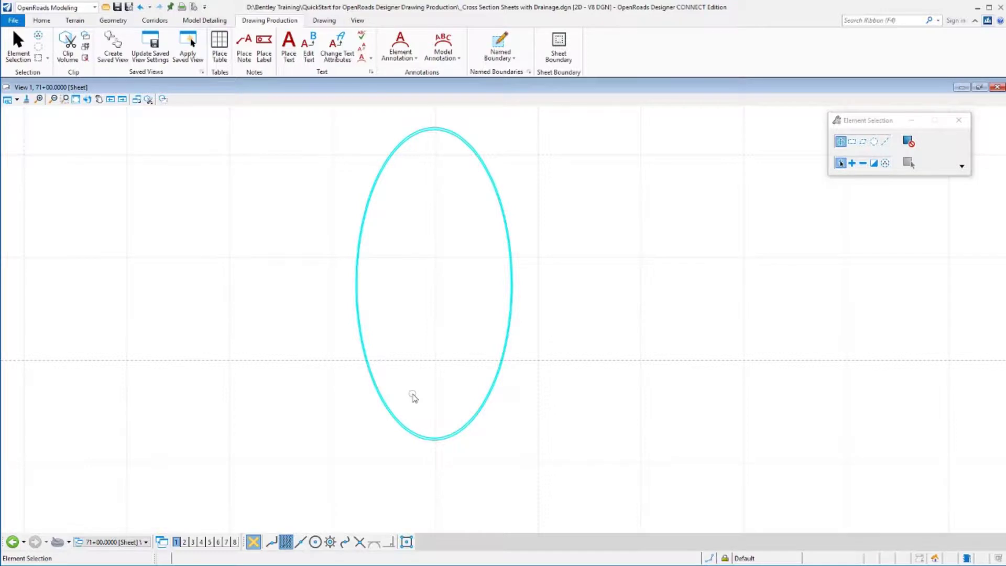
{"action": "scroll", "coordinate": [412, 397], "scroll_direction": "down", "scroll_amount": 4}
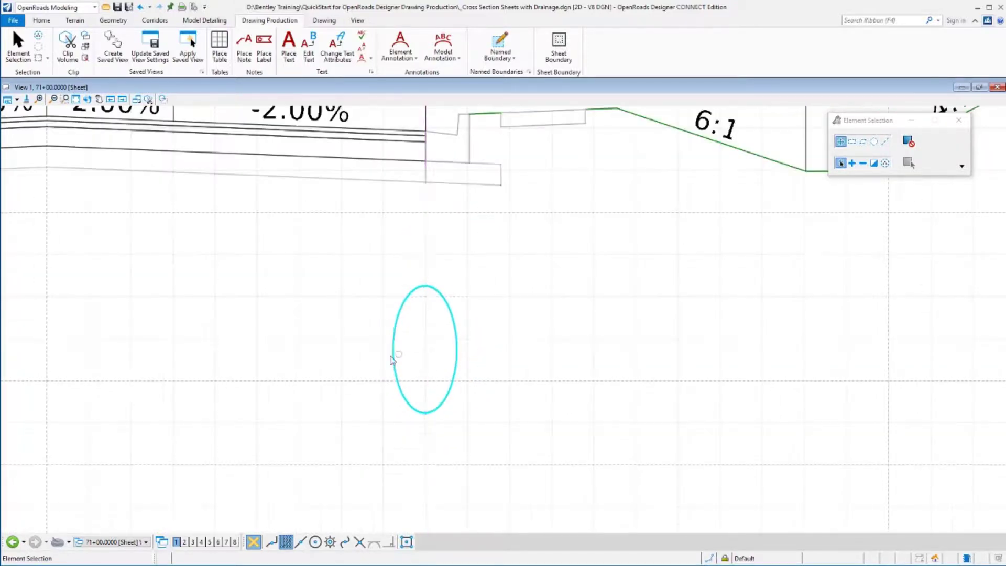
{"action": "scroll", "coordinate": [392, 361], "scroll_direction": "down", "scroll_amount": 1}
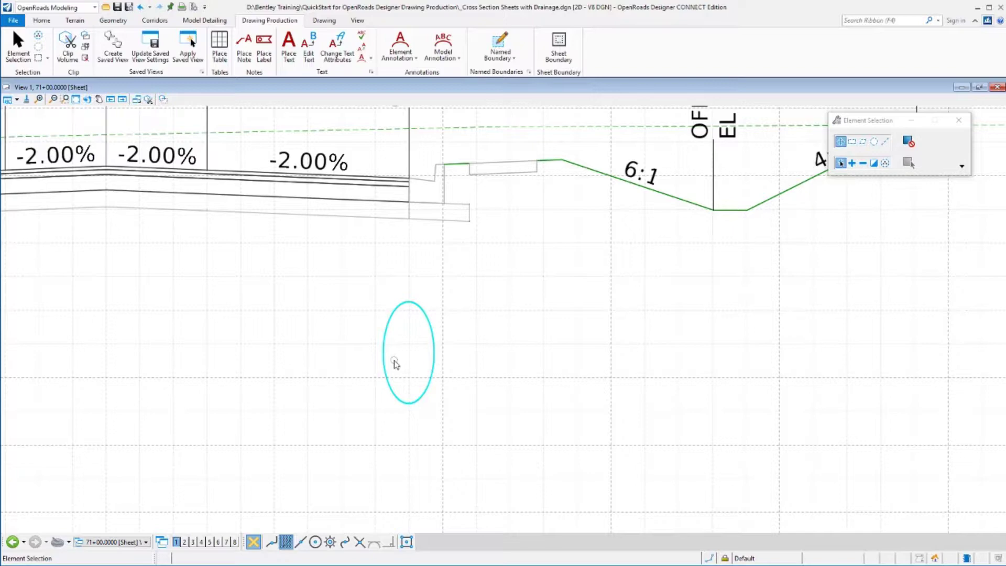
{"action": "scroll", "coordinate": [325, 296], "scroll_direction": "down", "scroll_amount": 1}
{"action": "middle_click_drag", "start_coordinate": [344, 326], "coordinate": [410, 386]}
{"action": "key", "text": "Escape"}
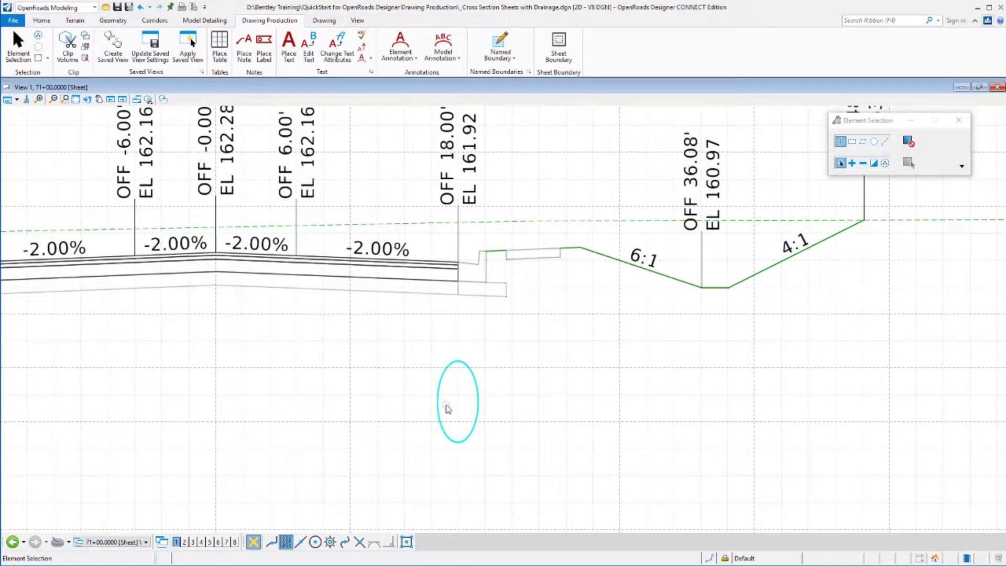
{"action": "scroll", "coordinate": [448, 408], "scroll_direction": "down", "scroll_amount": 3}
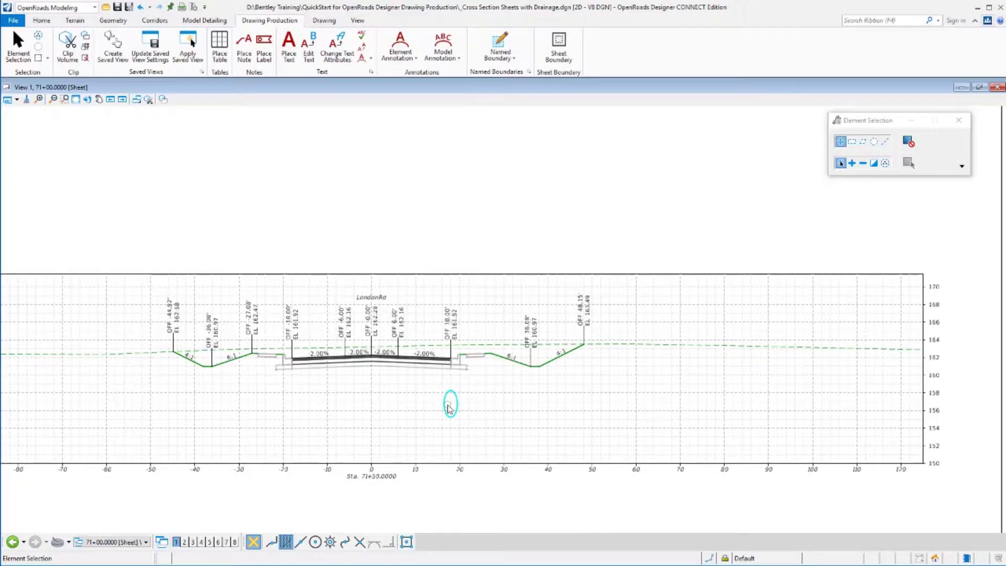